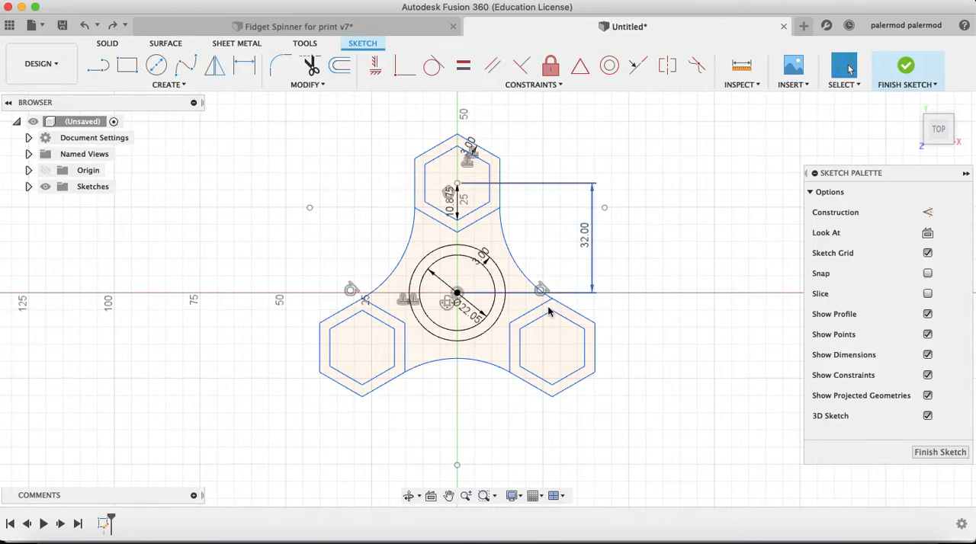
Delete the tangent constraints on the left and right connecting arcs of the spinner outline
left_click(358, 295)
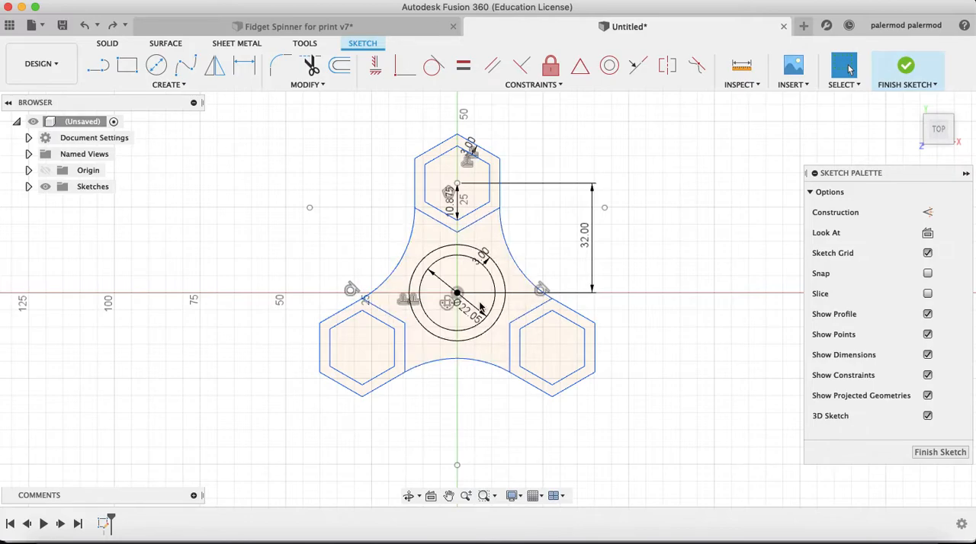
right_click(353, 291)
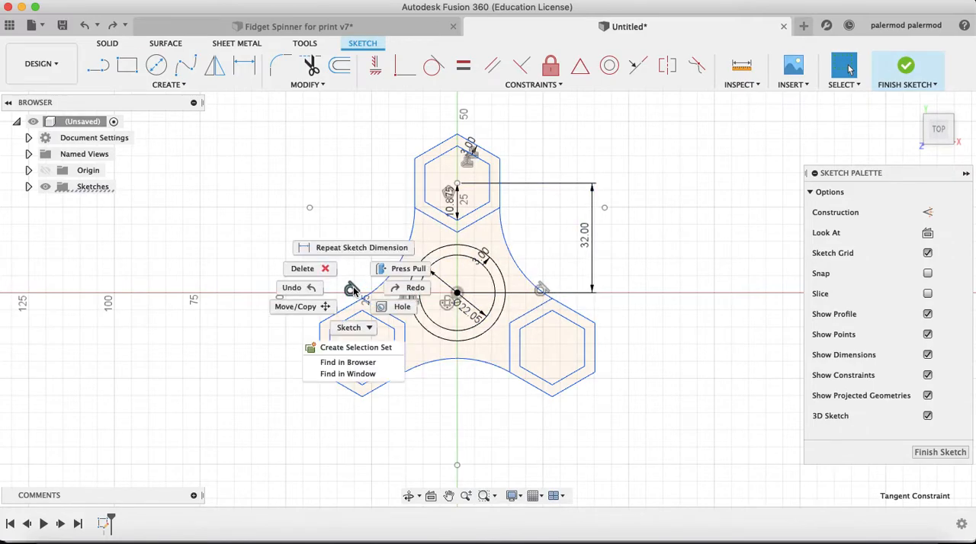
left_click(302, 268)
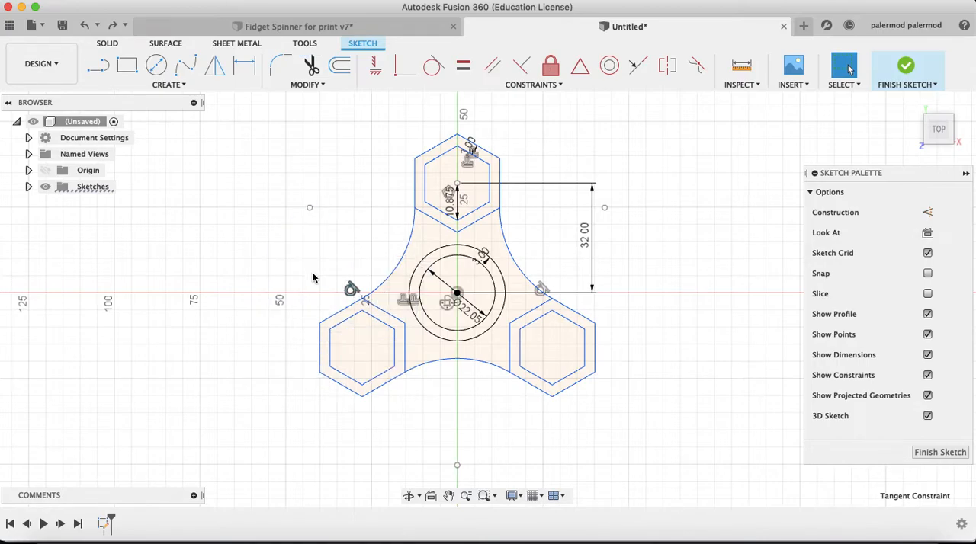
left_click(541, 287)
right_click(542, 285)
left_click(492, 268)
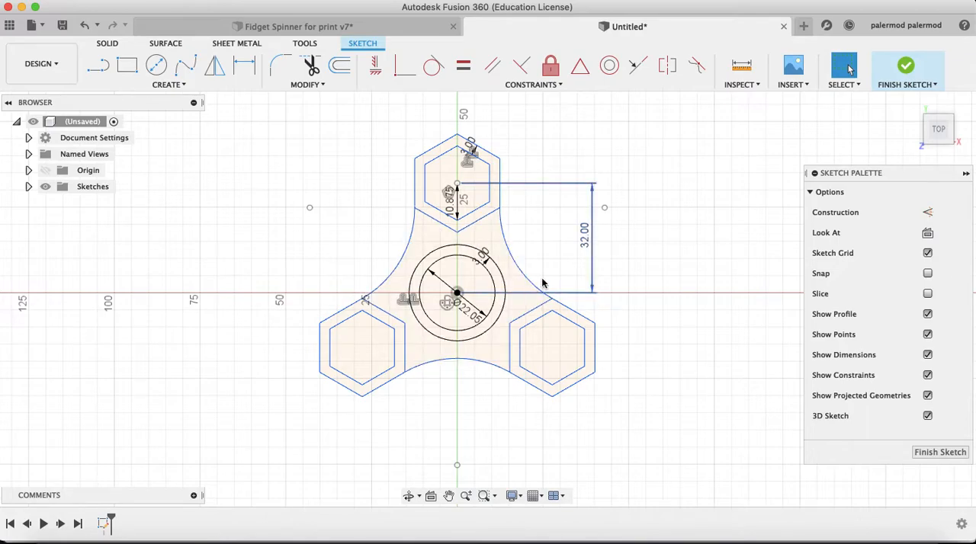
Dimension the right connecting arc with a radius of 32 mm
key("d")
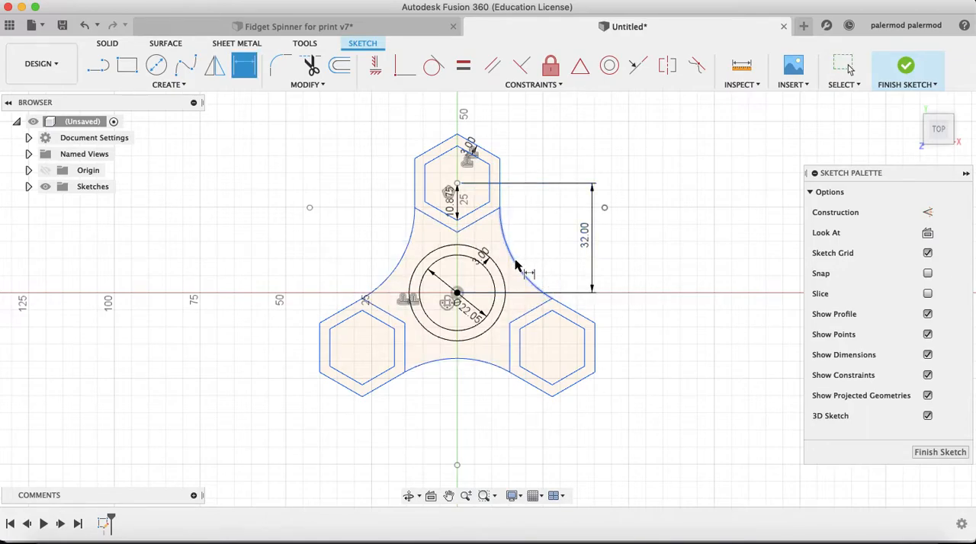
left_click(520, 266)
left_click(556, 232)
type("32")
key("Return")
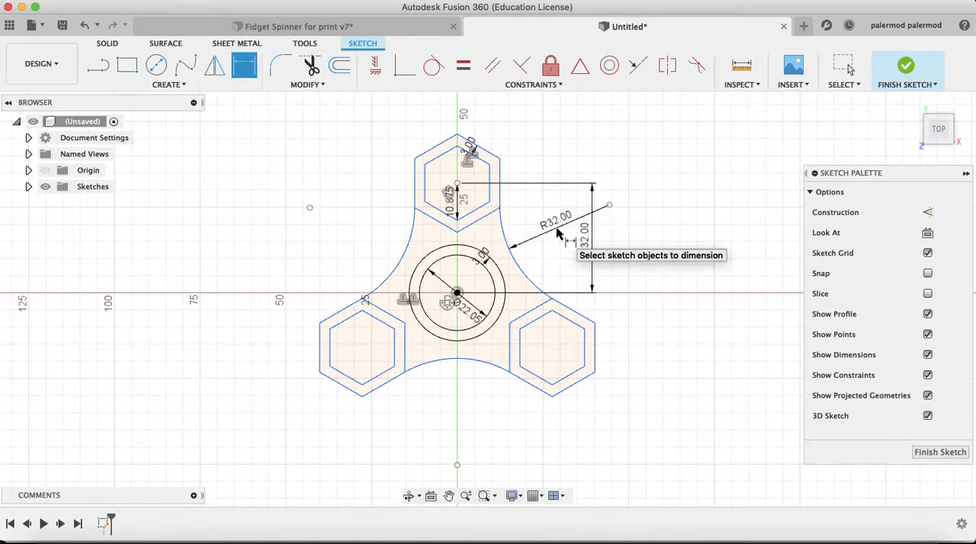
Dimension the lower and left connecting arcs with a radius of 32 mm each
left_click(466, 364)
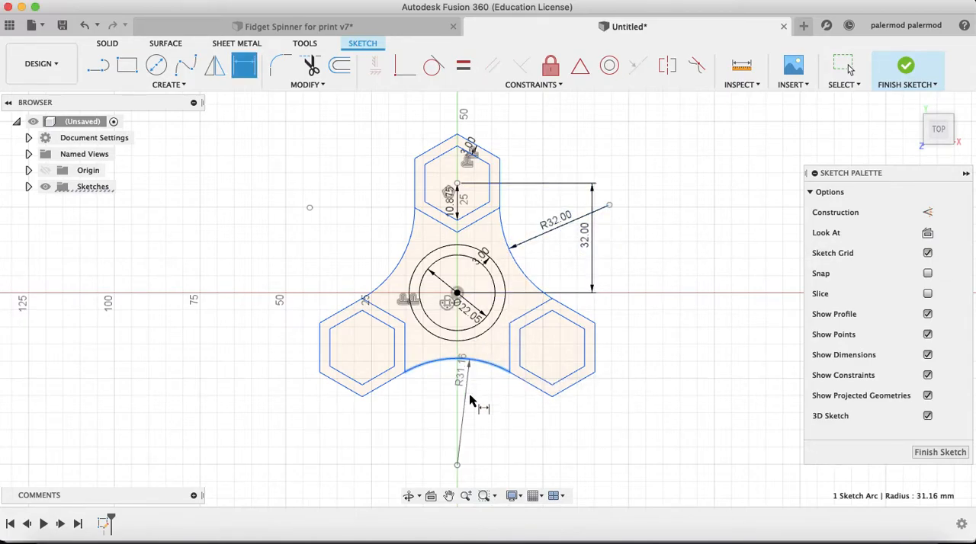
left_click(468, 412)
type("32")
key("Return")
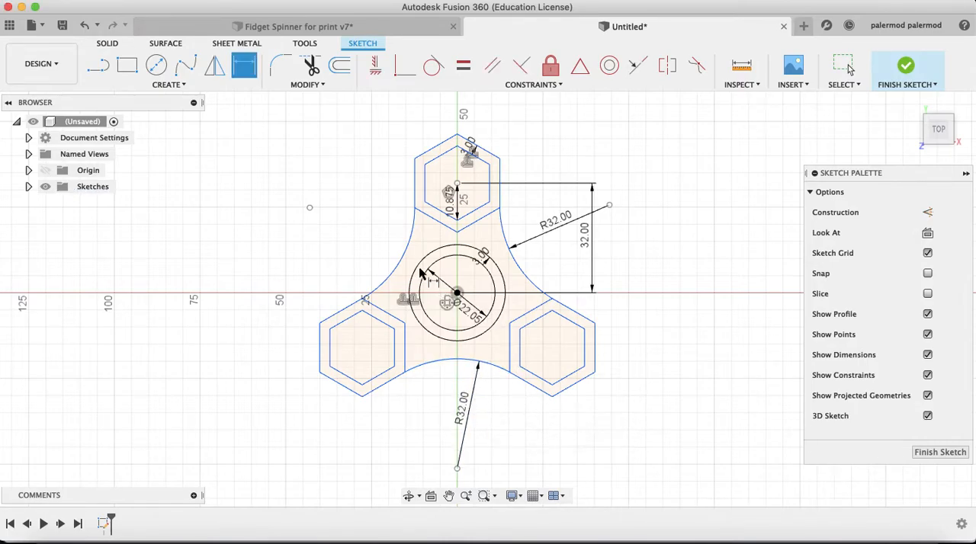
left_click(404, 261)
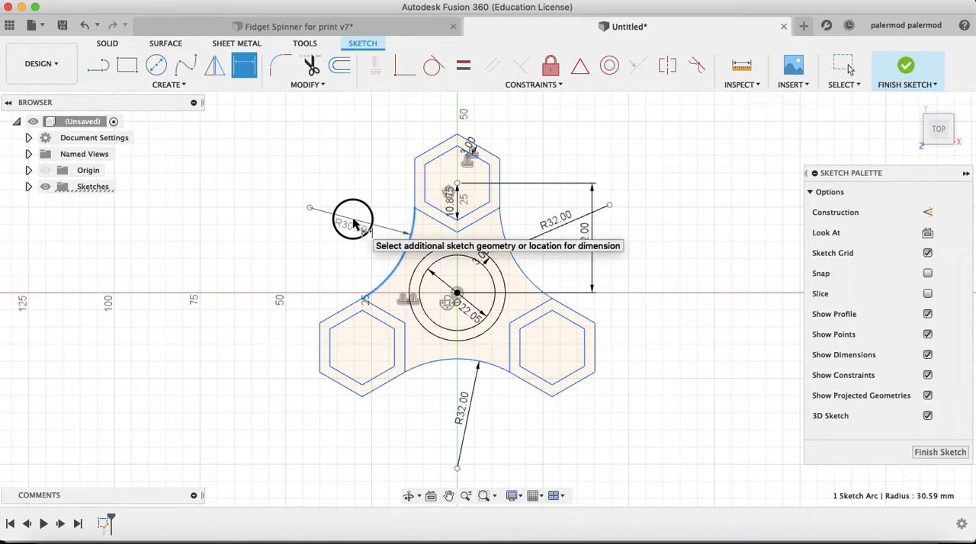
left_click(350, 221)
type("32")
key("Return")
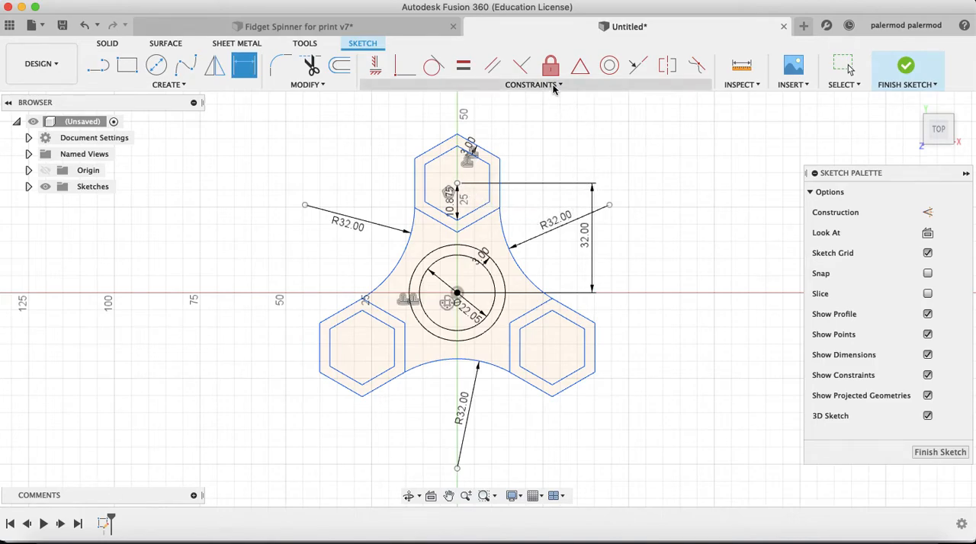
Apply a Horizontal/Vertical constraint between the upper hexagon's centre point and the centre of the bearing circles
left_click(556, 84)
left_click(437, 104)
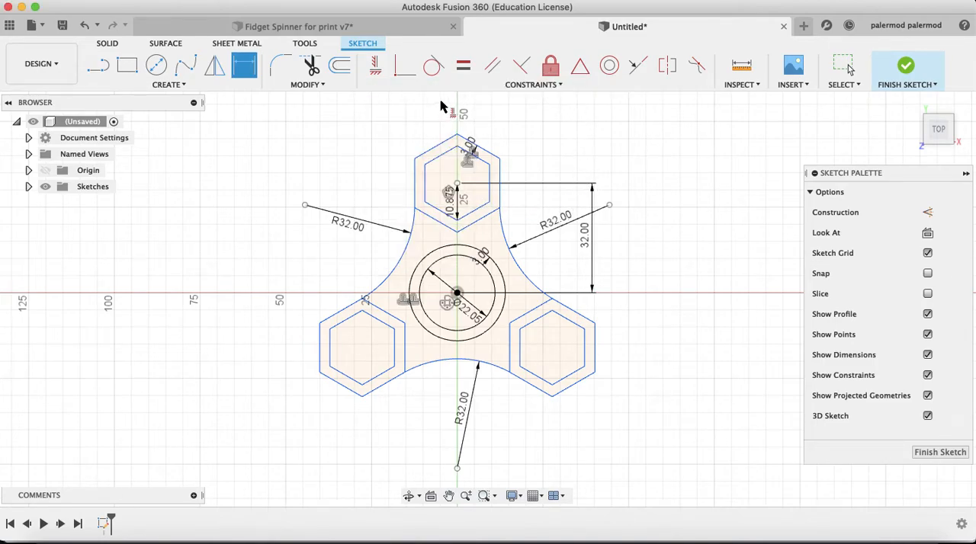
left_click(539, 87)
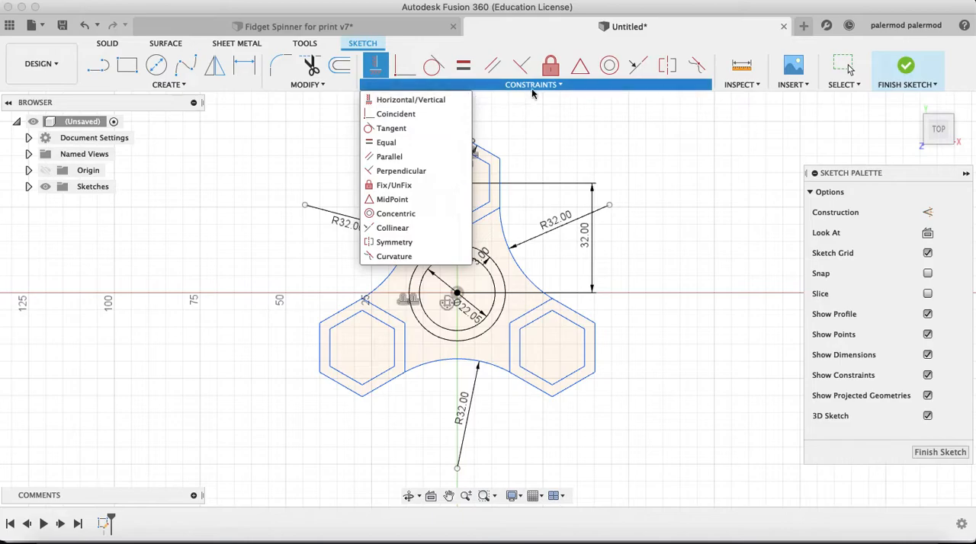
left_click(533, 89)
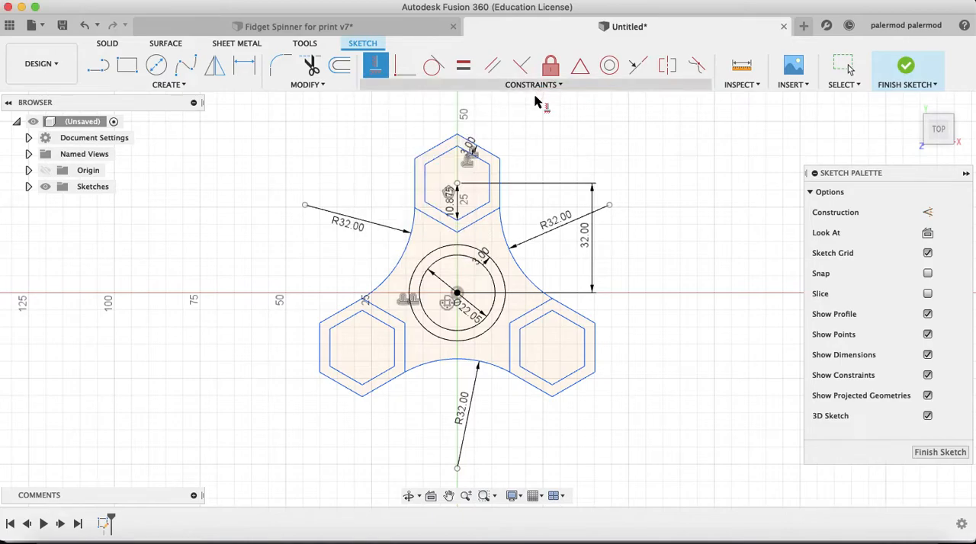
left_click(457, 184)
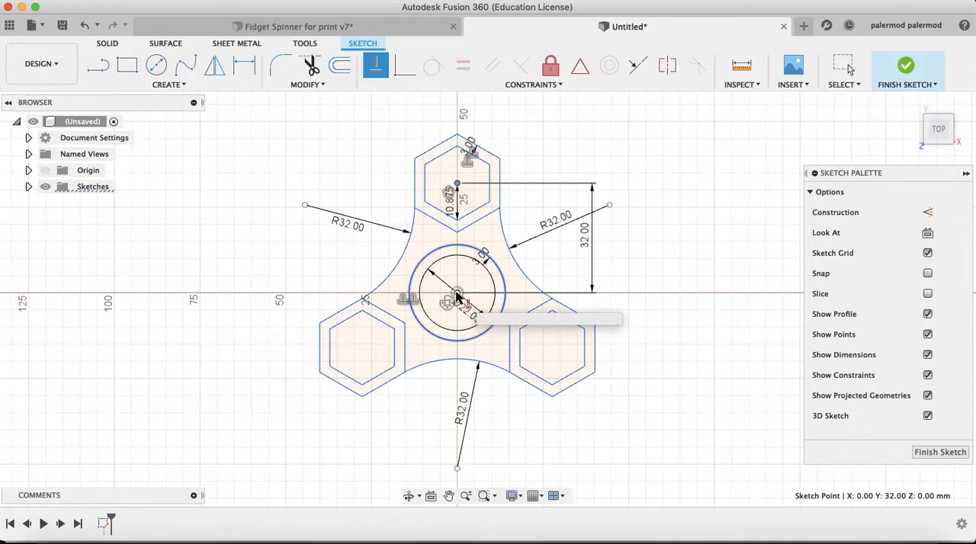
left_click(458, 297)
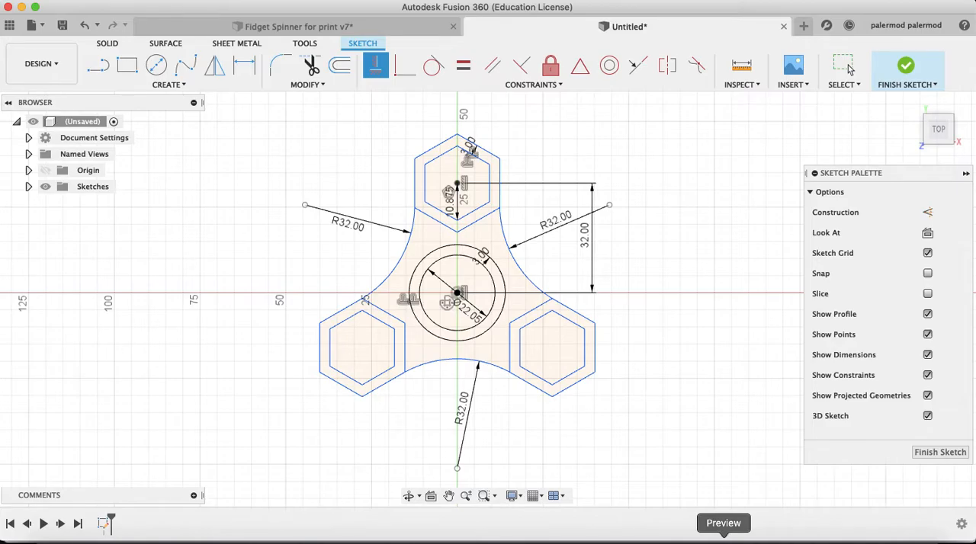
Switch to the Fidget Spinner drawing PDF in Preview and check the housing thicknesses in its side view
left_click(723, 539)
scroll(508, 392, "down", 5)
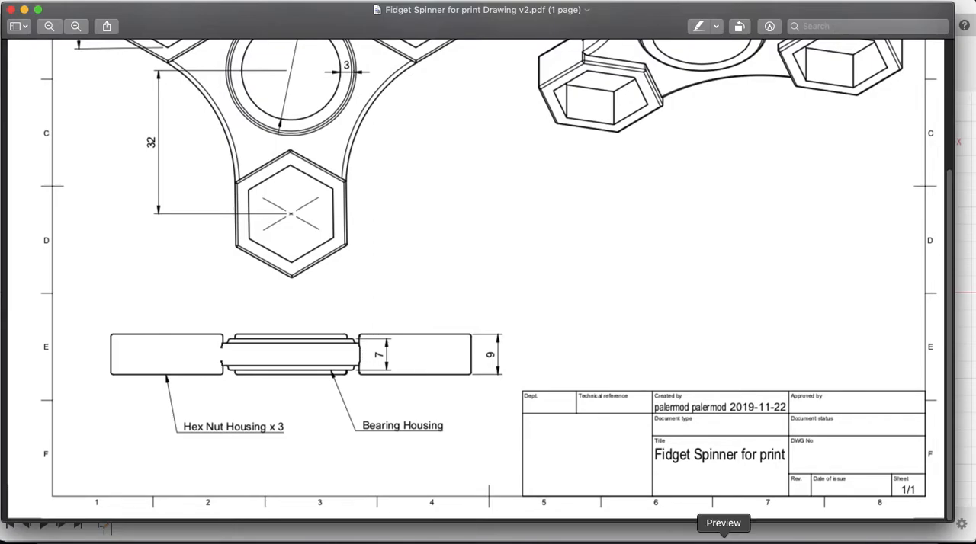
left_click(680, 537)
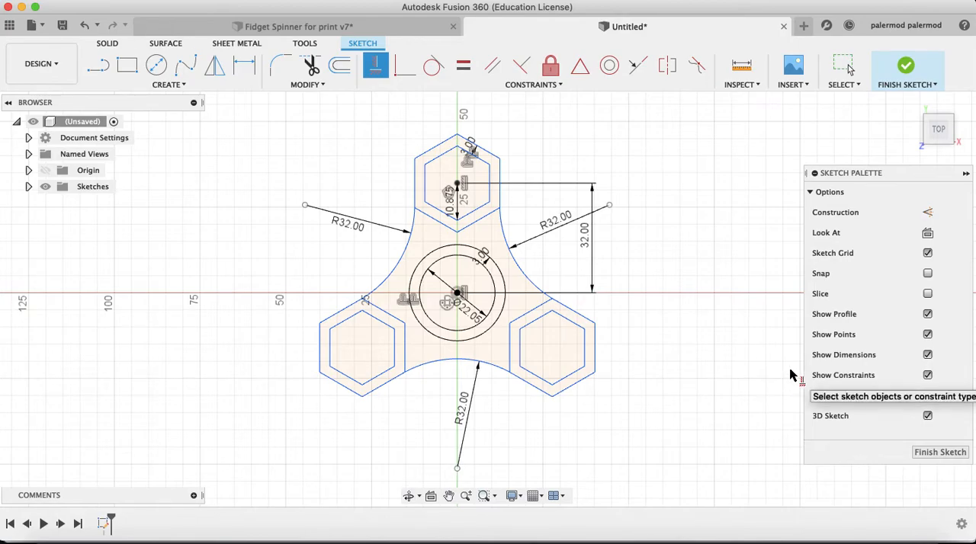
Extrude the three hexagonal ring profiles symmetrically as new bodies, with a half-length distance of 4.5 mm
key("e")
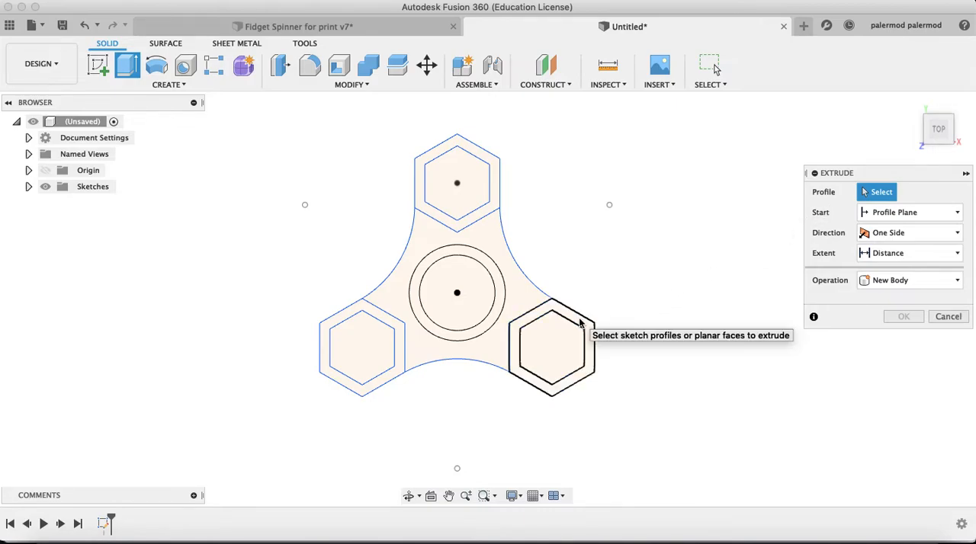
left_click(514, 341)
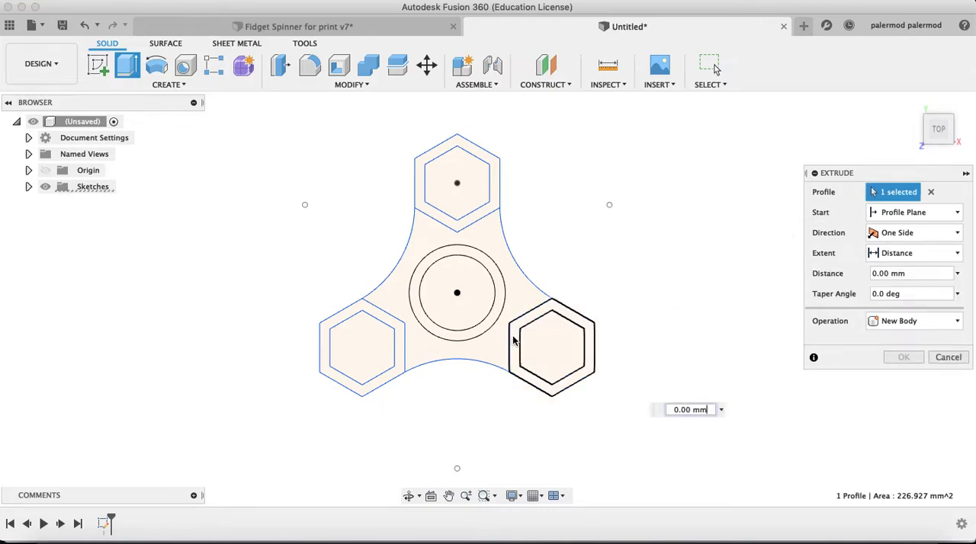
left_click(495, 218)
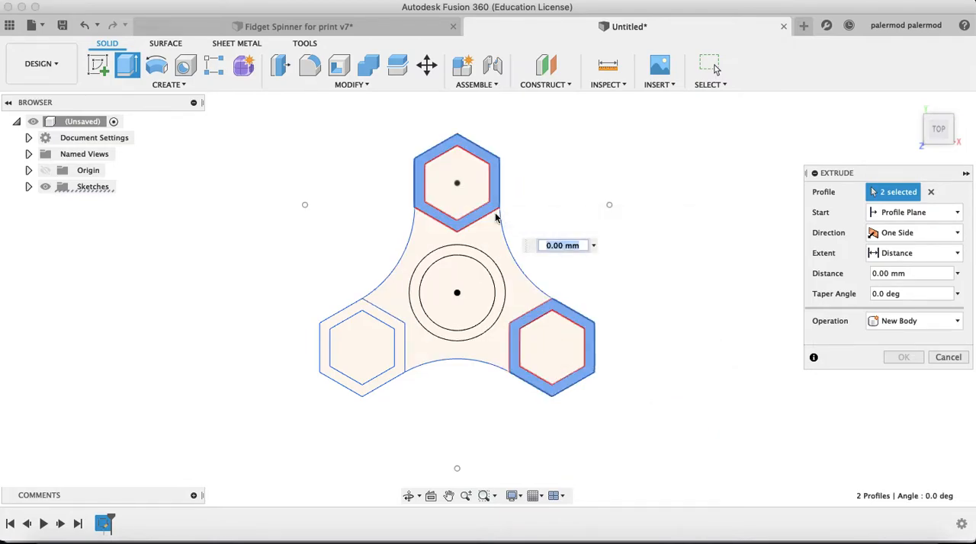
left_click(377, 315)
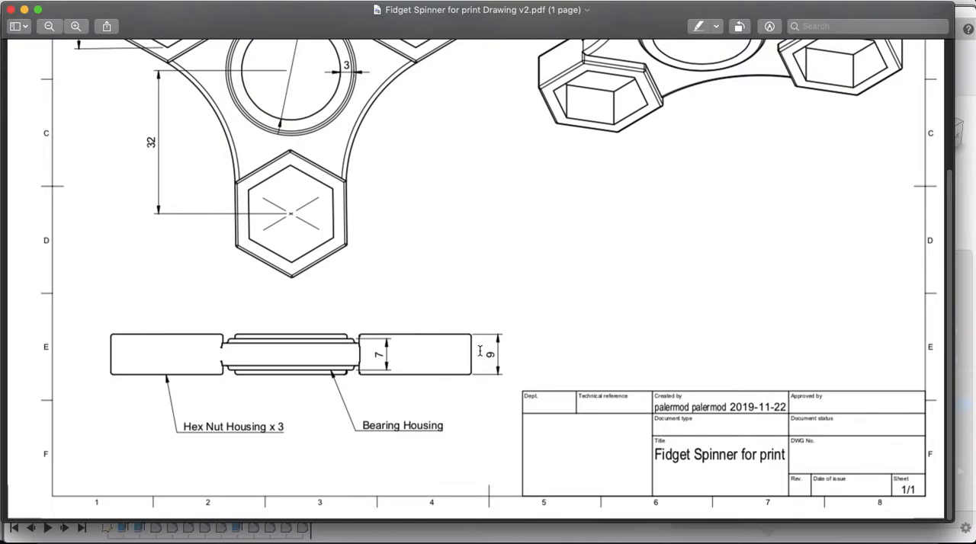
left_click(714, 454)
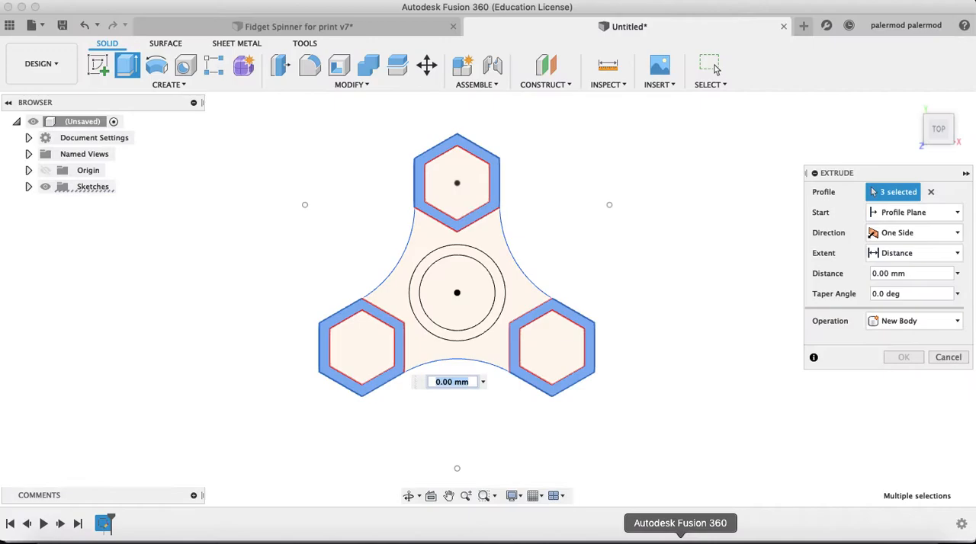
left_click(889, 237)
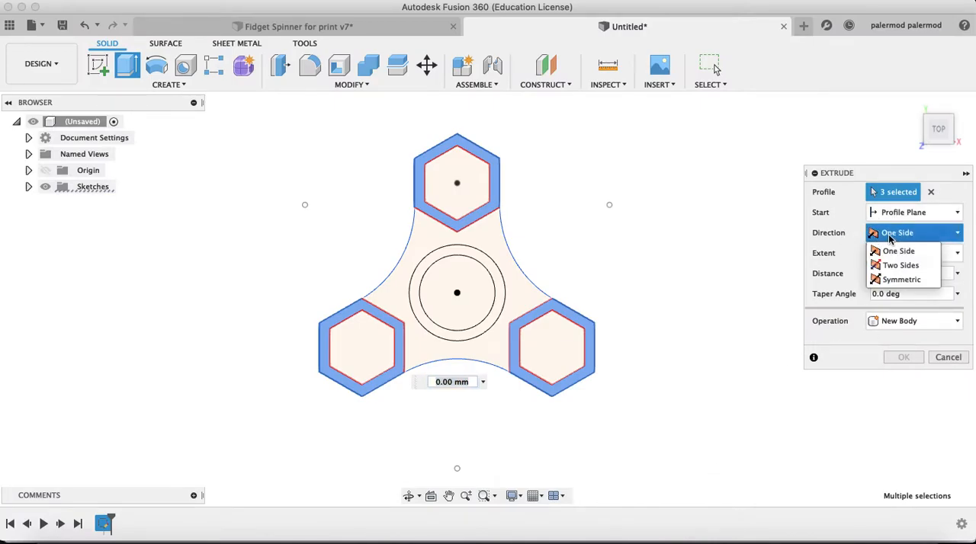
left_click(888, 281)
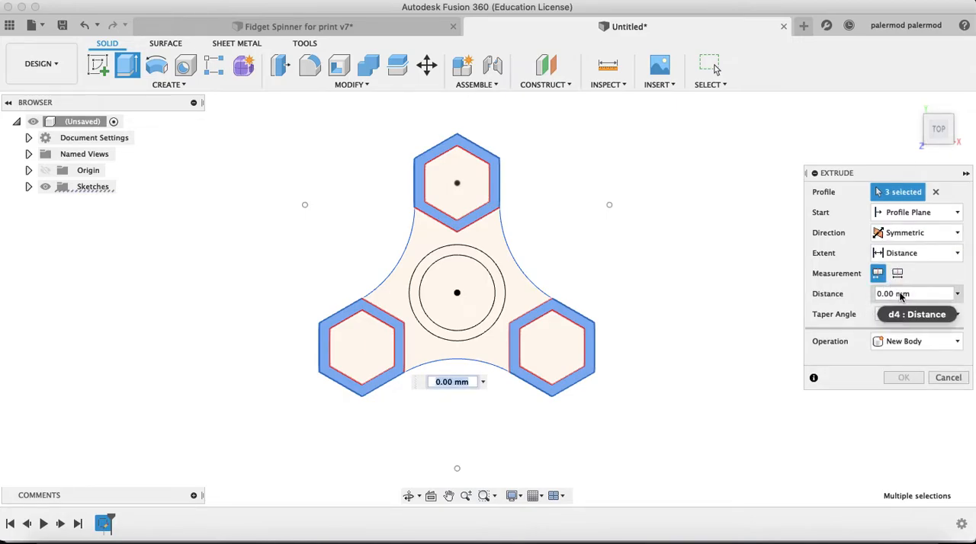
left_click(867, 293)
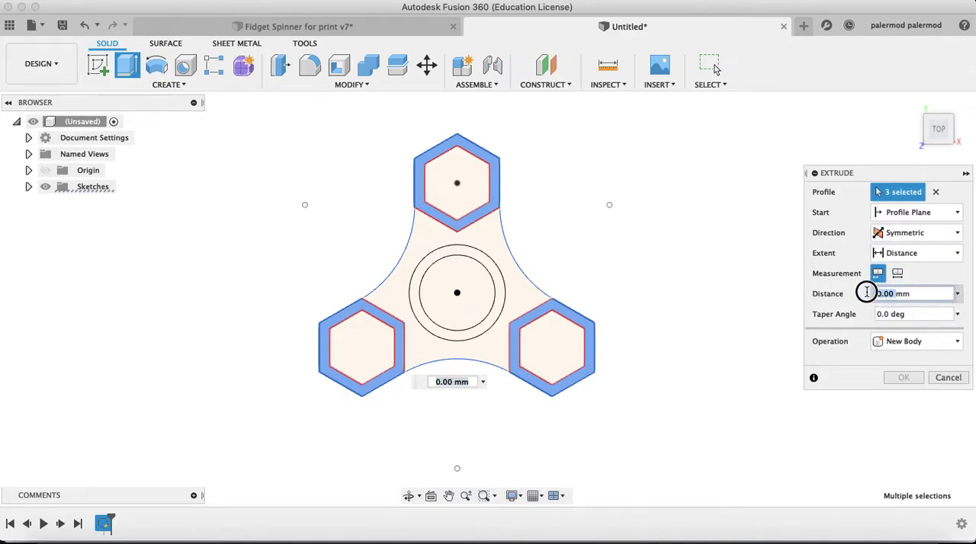
left_click(900, 294)
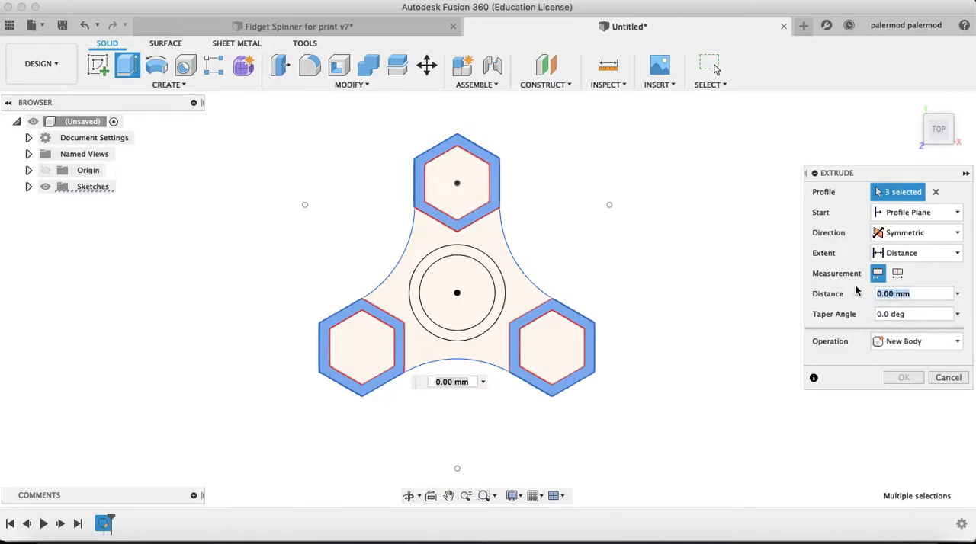
type("4.5")
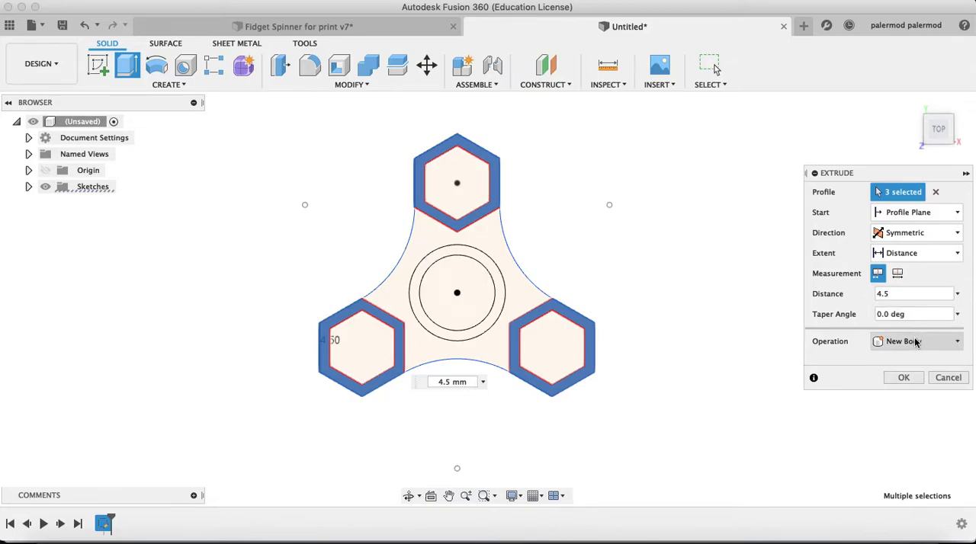
left_click(902, 378)
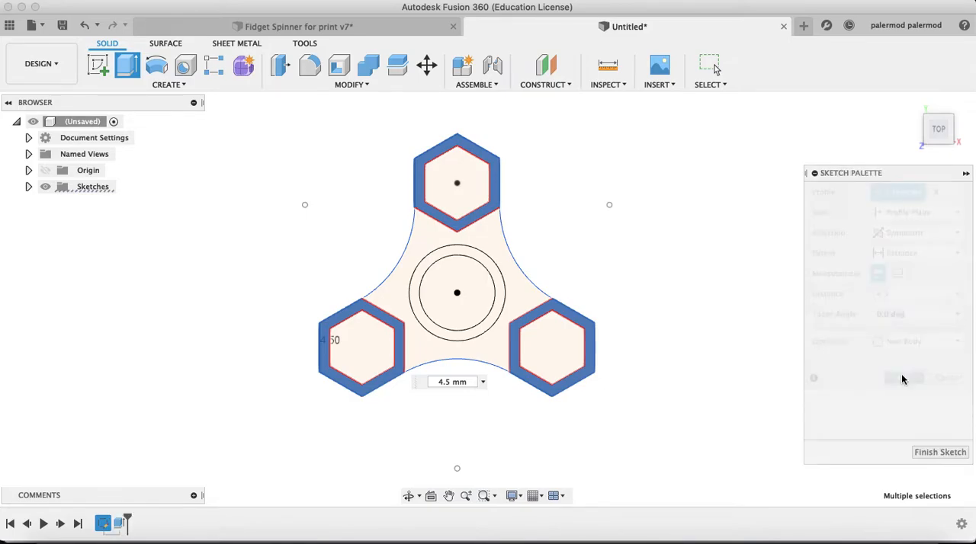
Make Sketch1 visible again alongside the extruded hexagonal housings
left_click_drag(938, 134, 933, 111)
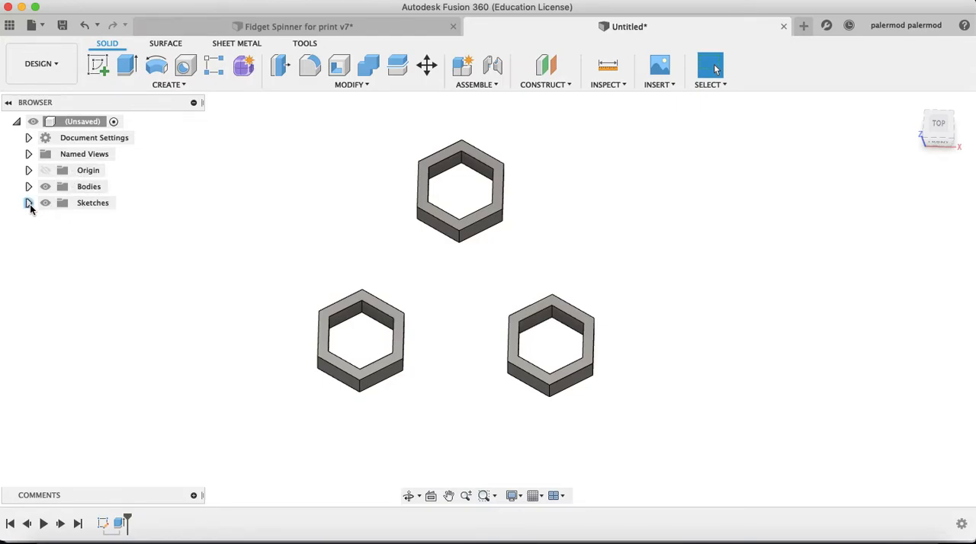
left_click(74, 204)
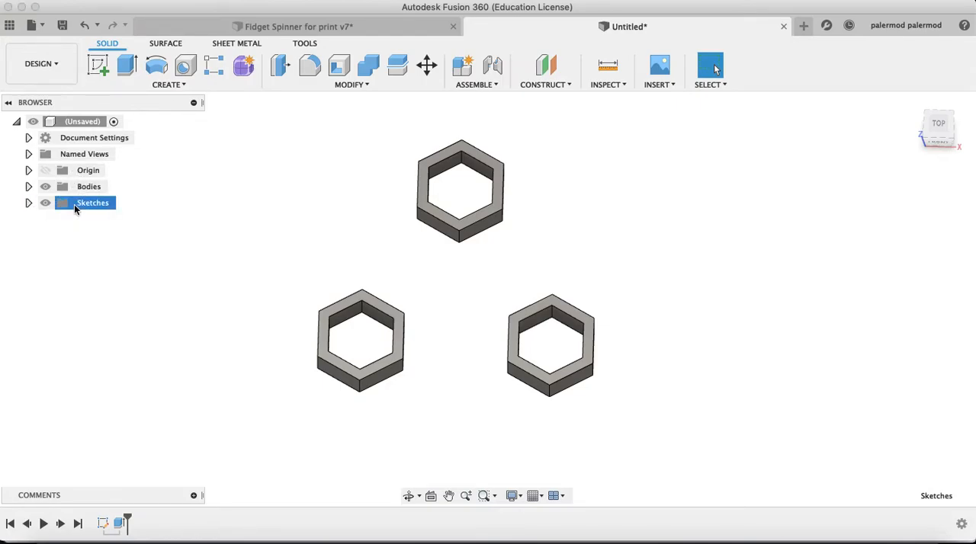
left_click(29, 202)
left_click(57, 220)
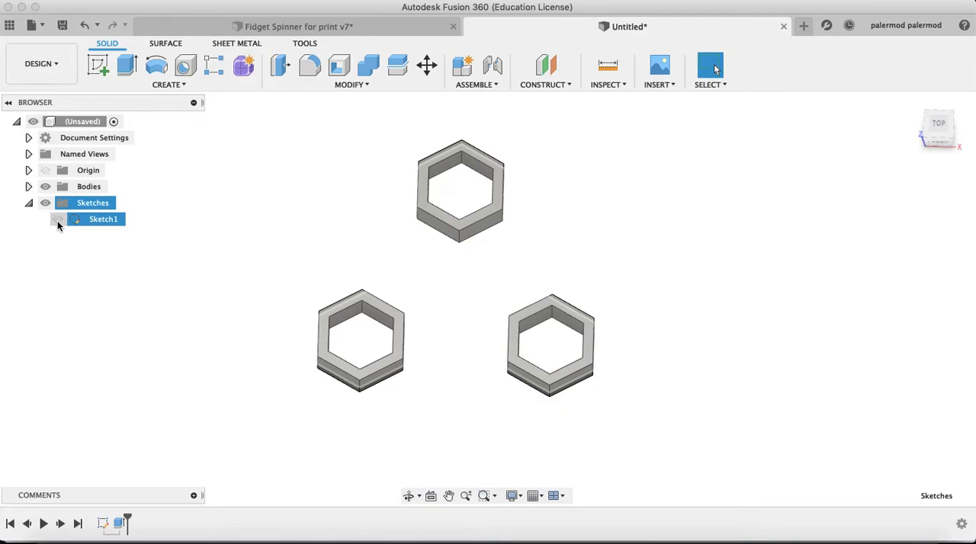
left_click(57, 219)
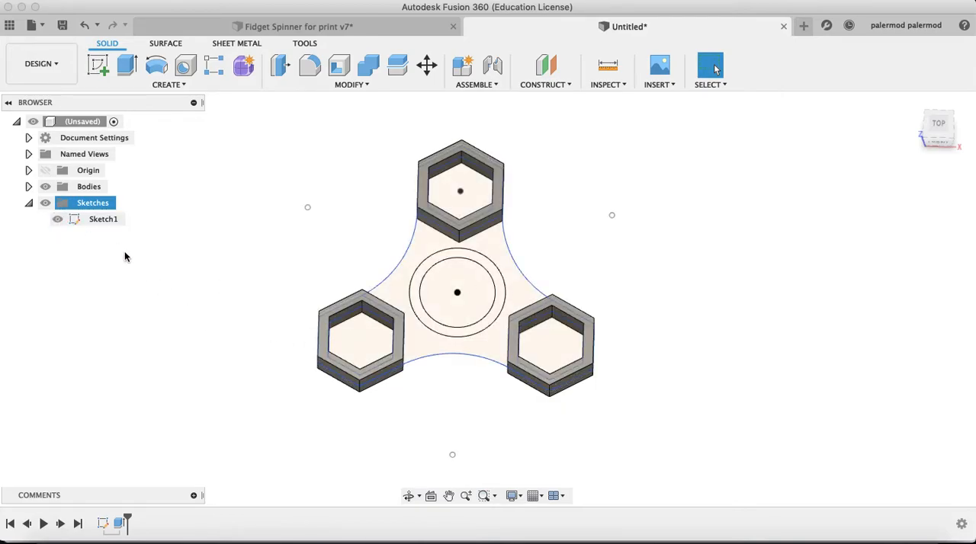
left_click(45, 171)
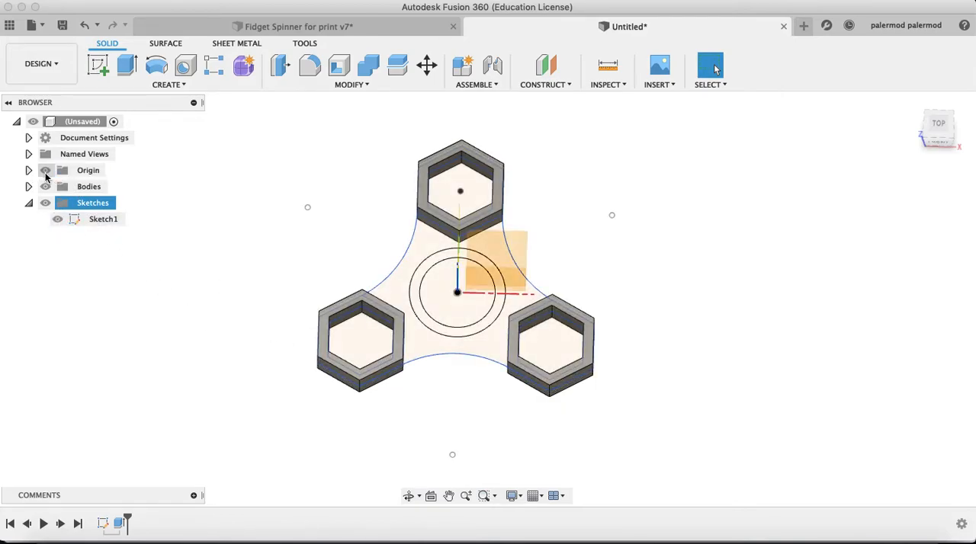
left_click(45, 173)
left_click(103, 222)
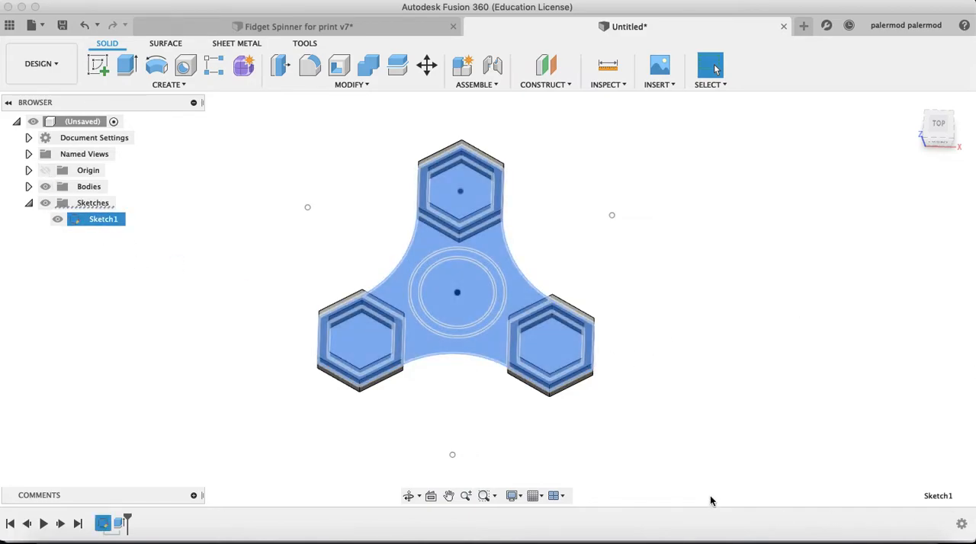
Switch to the drawing PDF in Preview, check the bearing housing's thickness in the side view, and return to Fusion 360
left_click(709, 372)
mouse_move(596, 313)
middle_mouse_down()
mouse_move(591, 295)
mouse_move(578, 303)
middle_mouse_up()
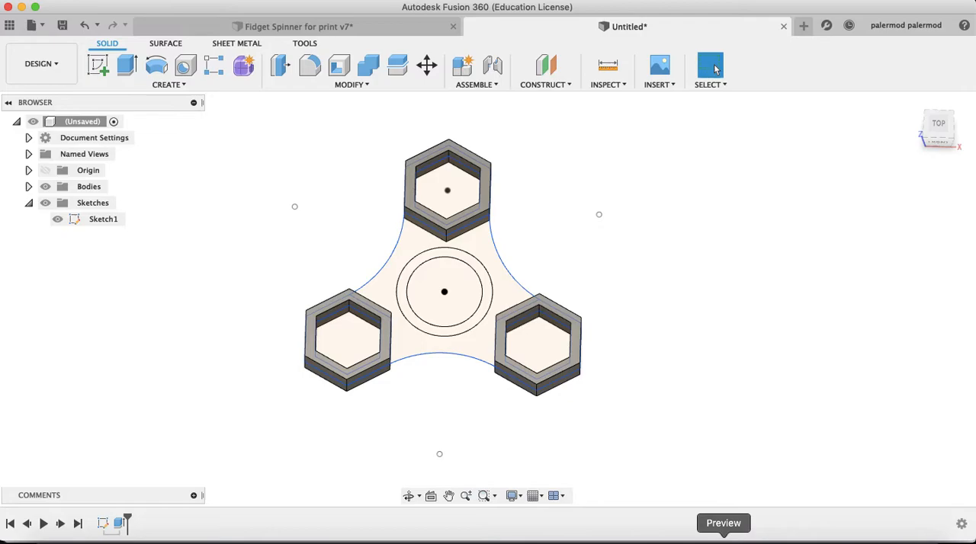
left_click(722, 539)
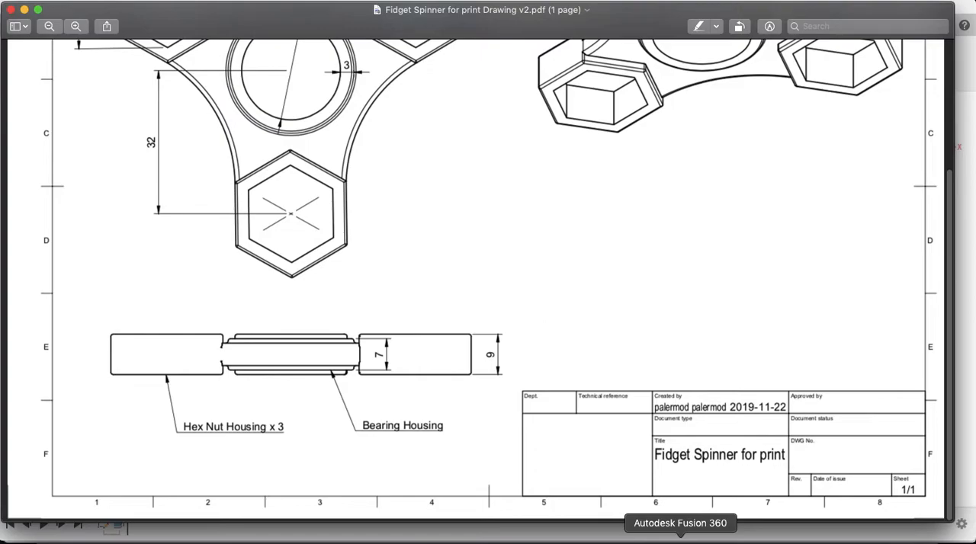
left_click(680, 536)
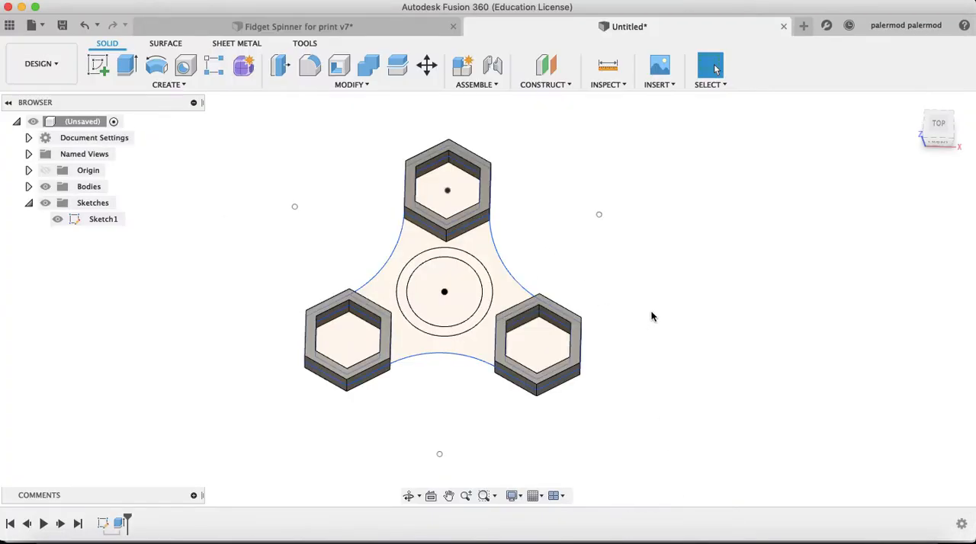
Extrude the central bearing ring profile symmetrically as a new body, with a half-length distance of 3.5 mm
key("e")
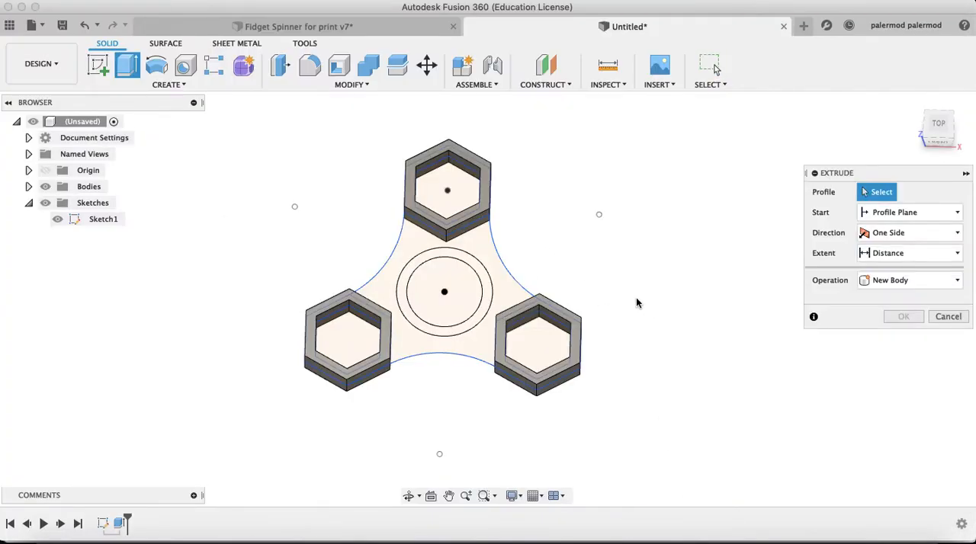
left_click(484, 287)
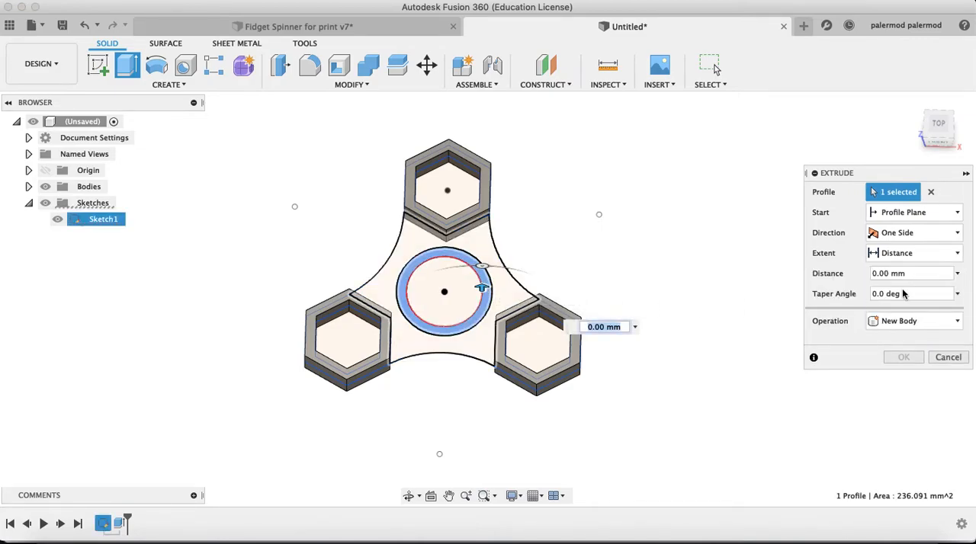
left_click(896, 236)
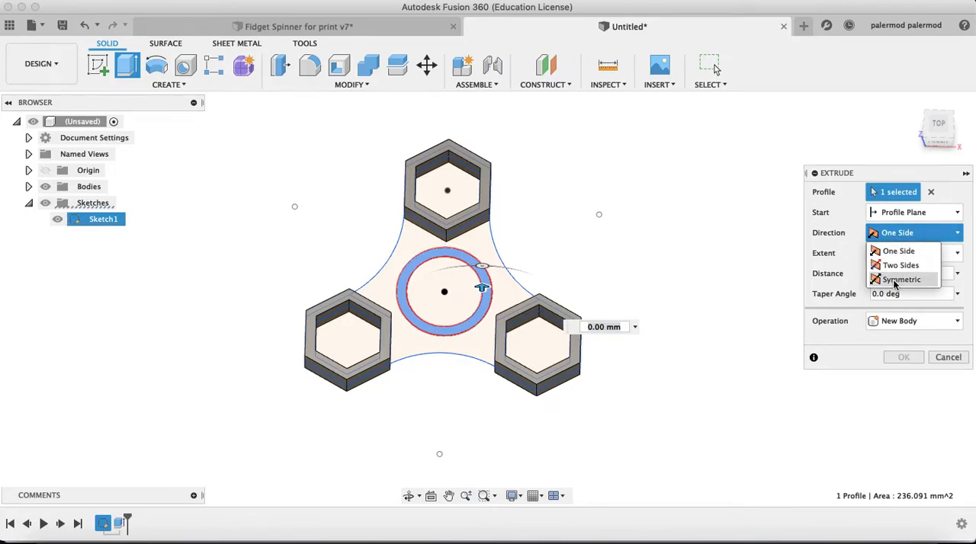
left_click(895, 280)
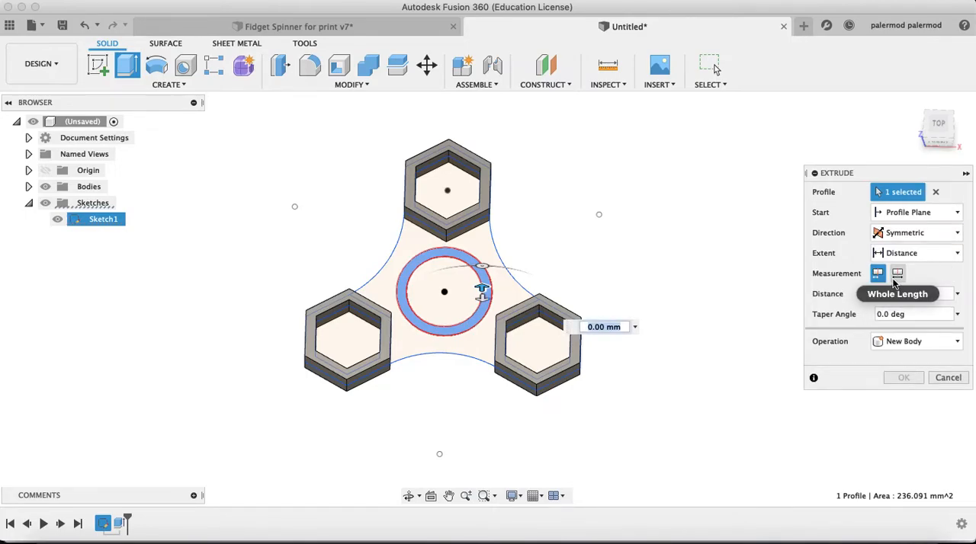
type("3.5")
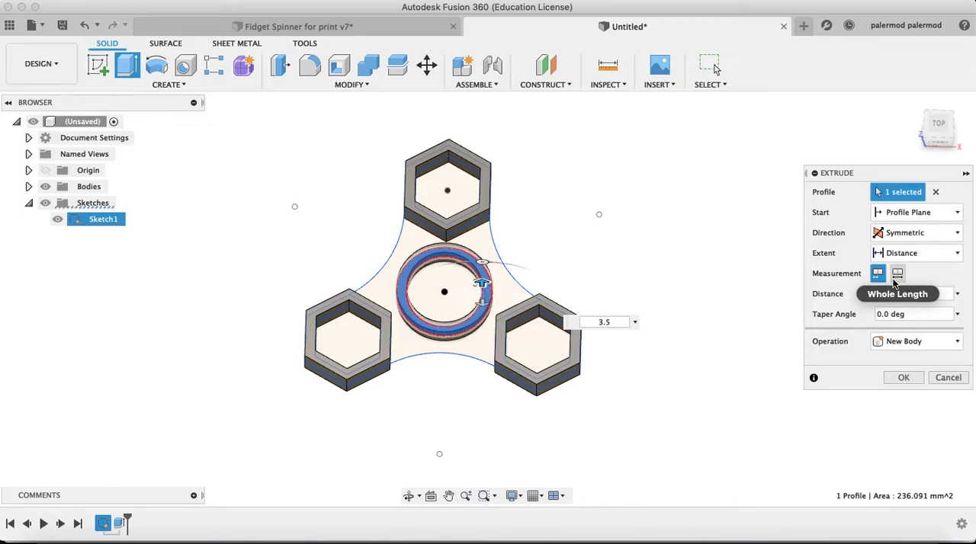
key("Tab")
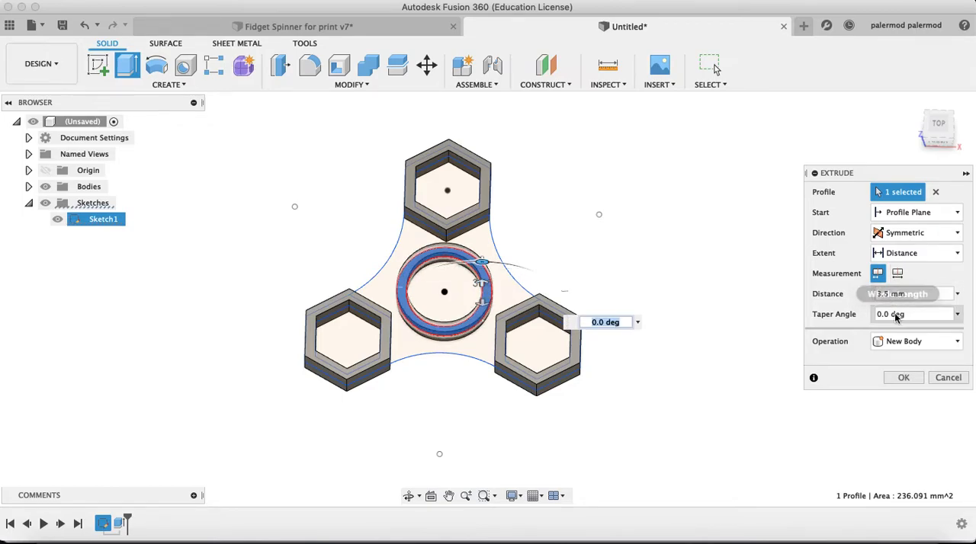
left_click(903, 377)
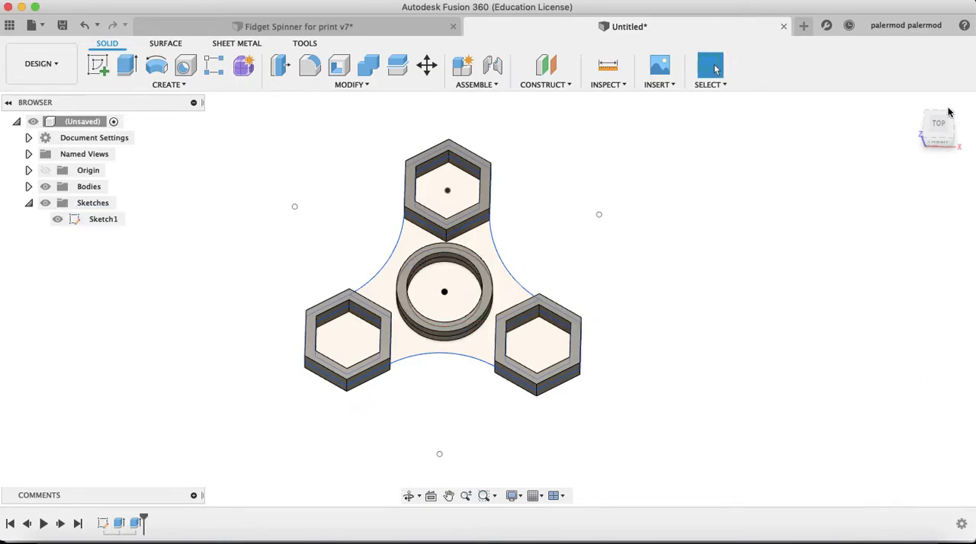
Consult the side view in the Preview drawing again for the connecting web's thickness, and switch back to the Fusion 360 model
mouse_move(945, 122)
left_mouse_down()
mouse_move(923, 105)
mouse_move(928, 86)
mouse_move(956, 121)
mouse_move(933, 126)
mouse_move(925, 102)
mouse_move(939, 137)
left_mouse_up()
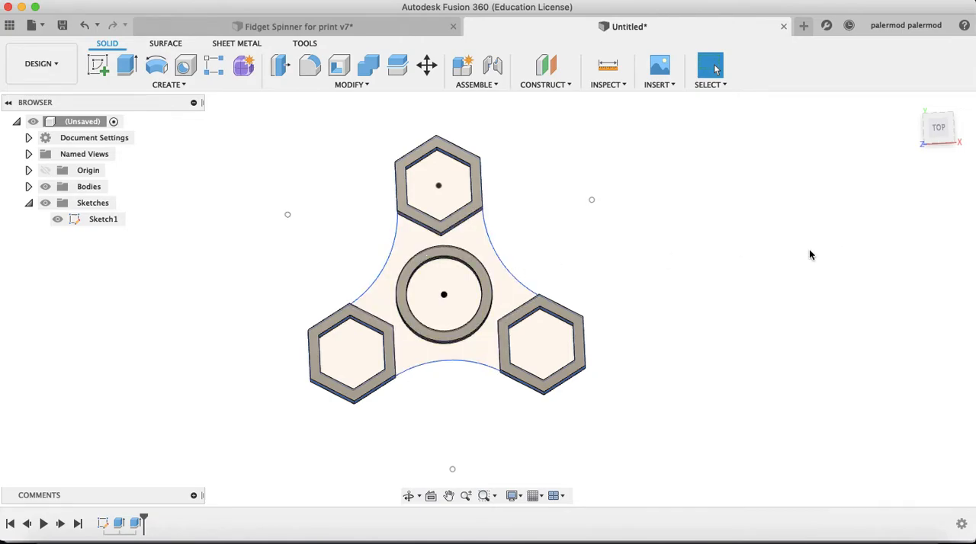
left_click(723, 537)
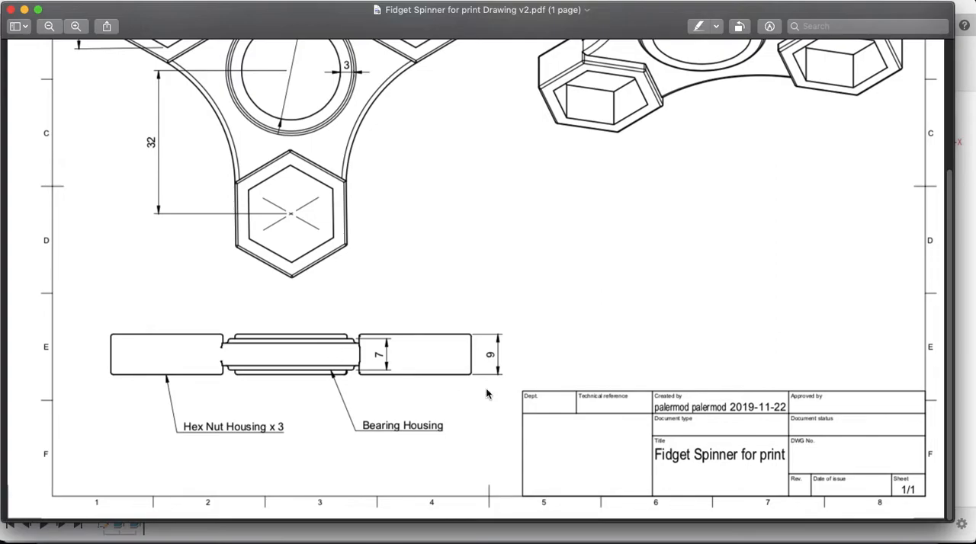
left_click(683, 499)
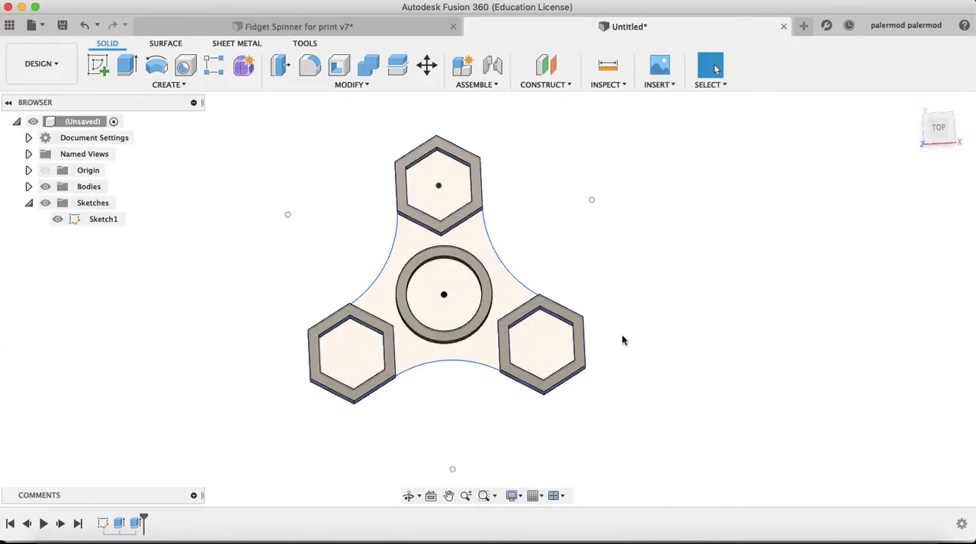
Extrude the curved web profile between the housings symmetrically by a 2.5 mm half-length, joining it to the existing bodies
key("e")
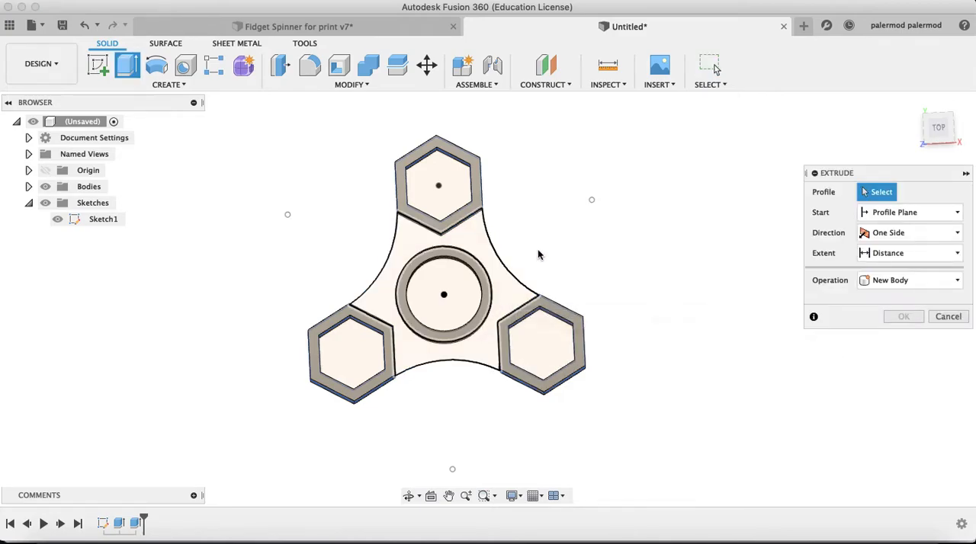
left_click(503, 298)
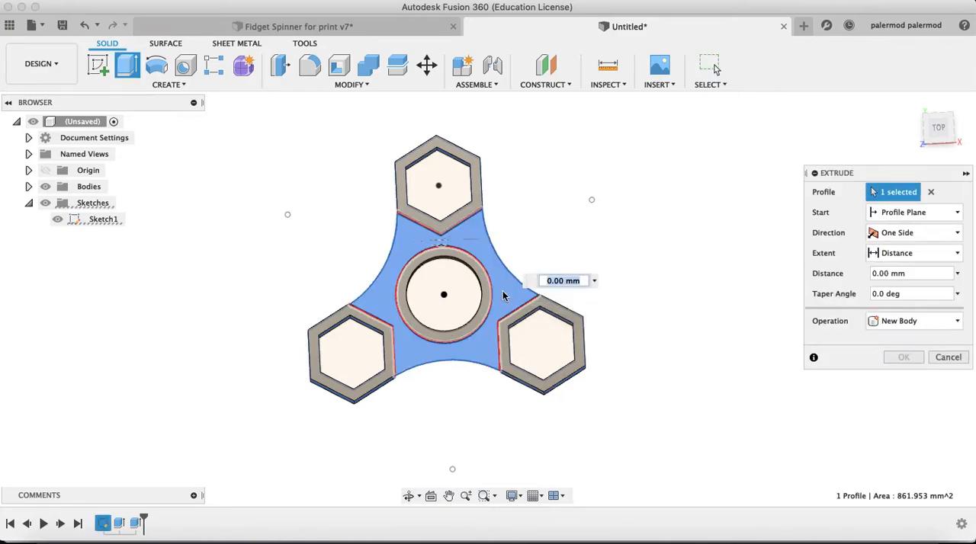
left_click(885, 234)
left_click(900, 280)
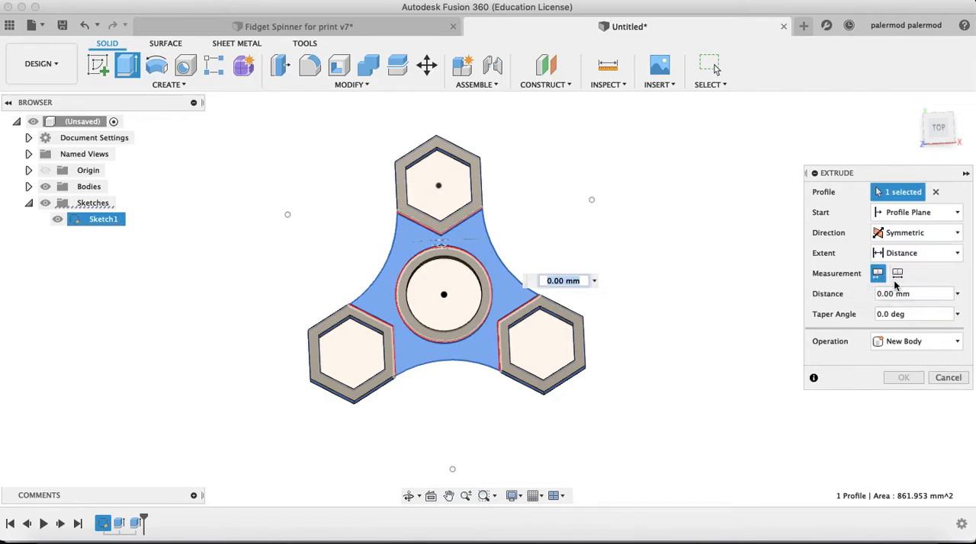
double_click(917, 295)
triple_click(916, 294)
type("2.")
key("Tab")
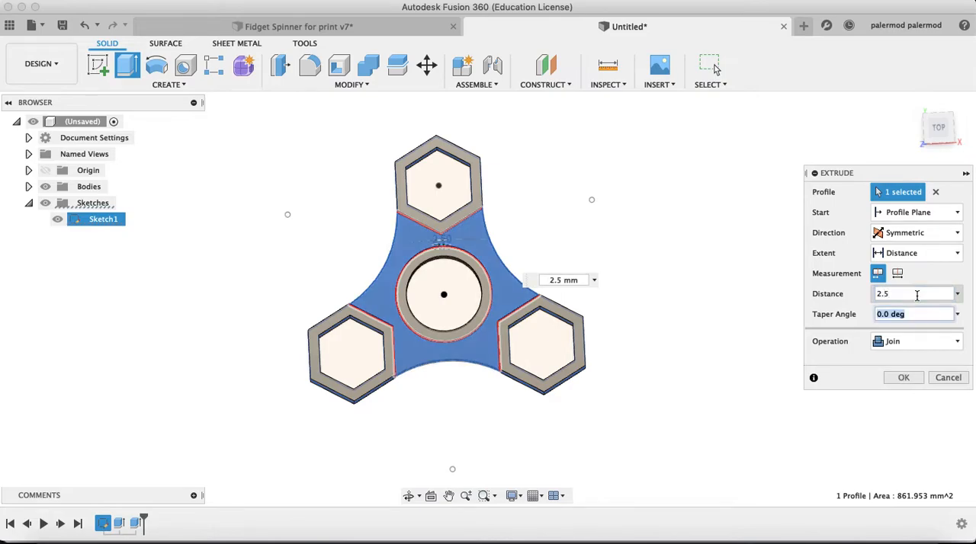
left_click(903, 378)
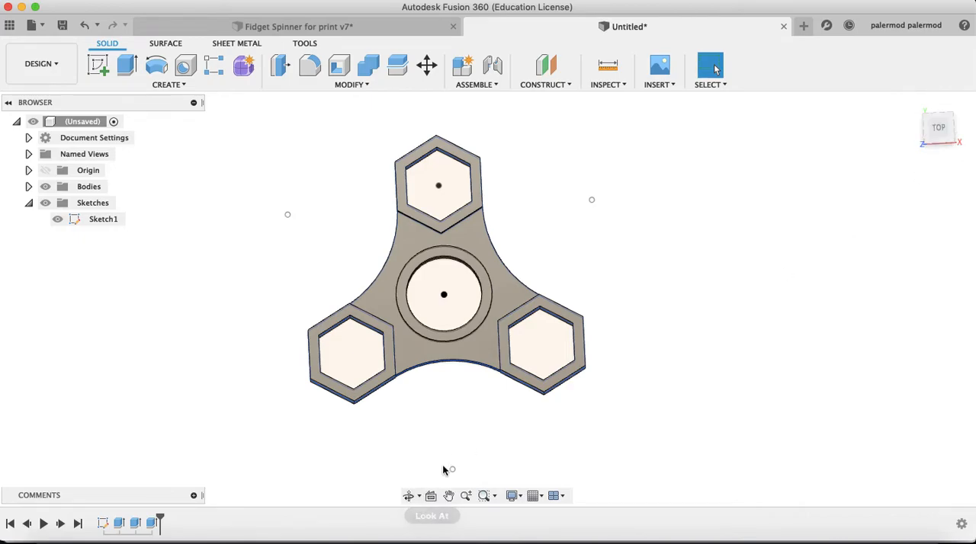
Examine the joined spinner from several angles and distances, comparing the heights of the housings, bearing ring and web
middle_click_drag(442, 444, 409, 496, "shift")
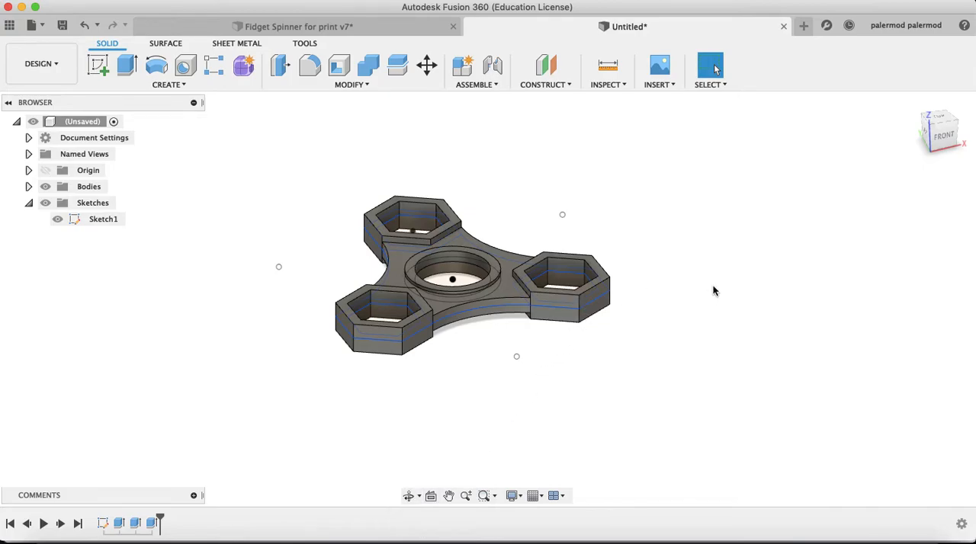
middle_click_drag(701, 283, 799, 324)
scroll(690, 289, "up", 4)
scroll(757, 313, "down", 4)
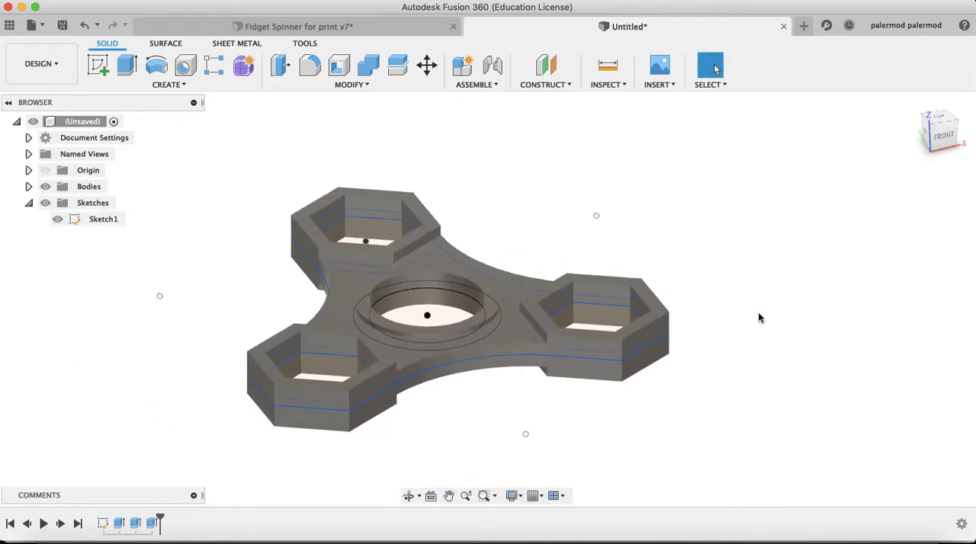
scroll(751, 314, "up", 4)
scroll(750, 314, "down", 3)
scroll(751, 314, "up", 2)
scroll(751, 319, "down", 2)
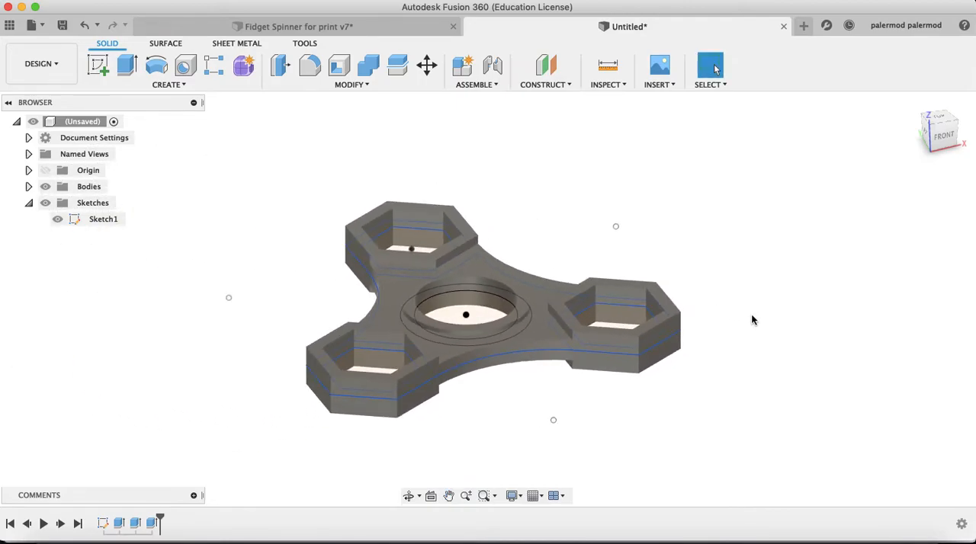
middle_click_drag(753, 319, 727, 320)
scroll(624, 282, "down", 3)
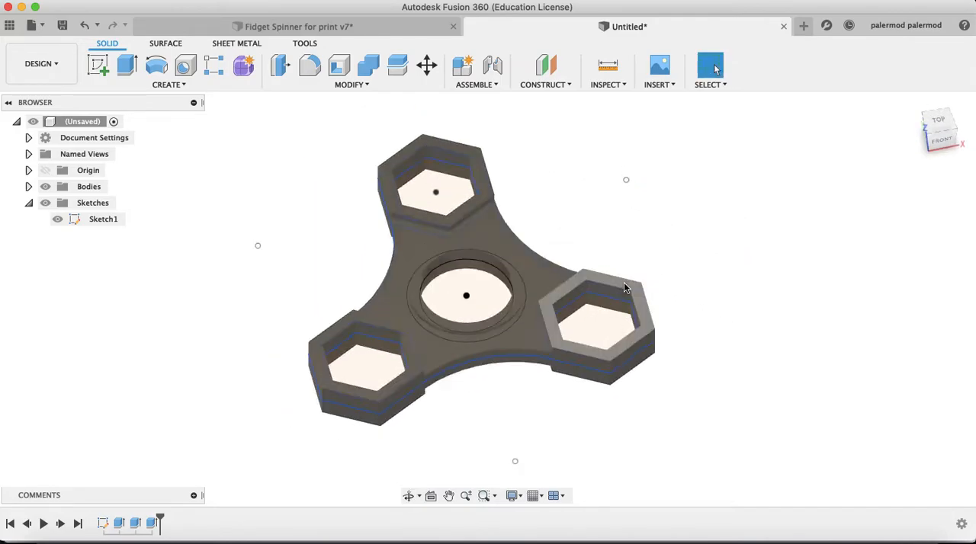
middle_click_drag(578, 314, 576, 325)
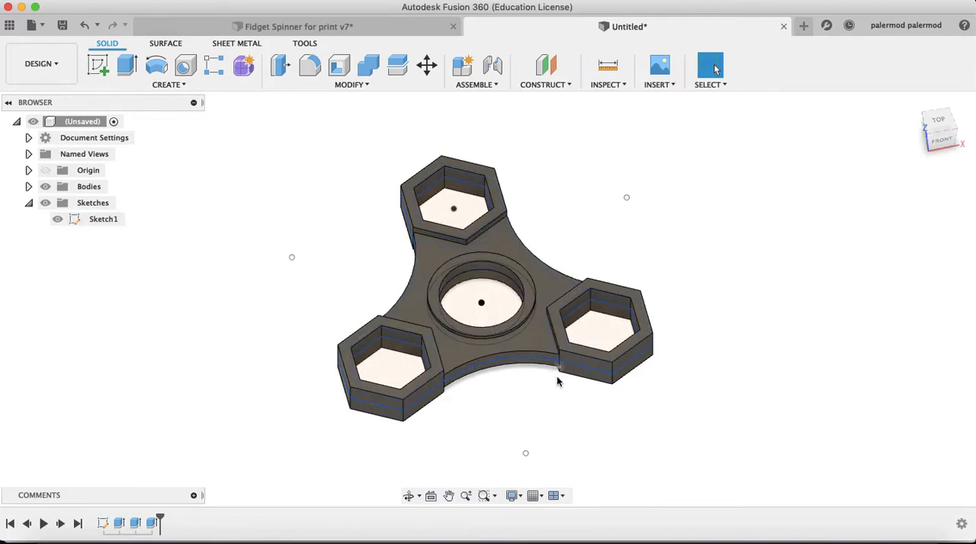
Hide Sketch1 to view the bare spinner body, and show the sketch again
left_click(58, 220)
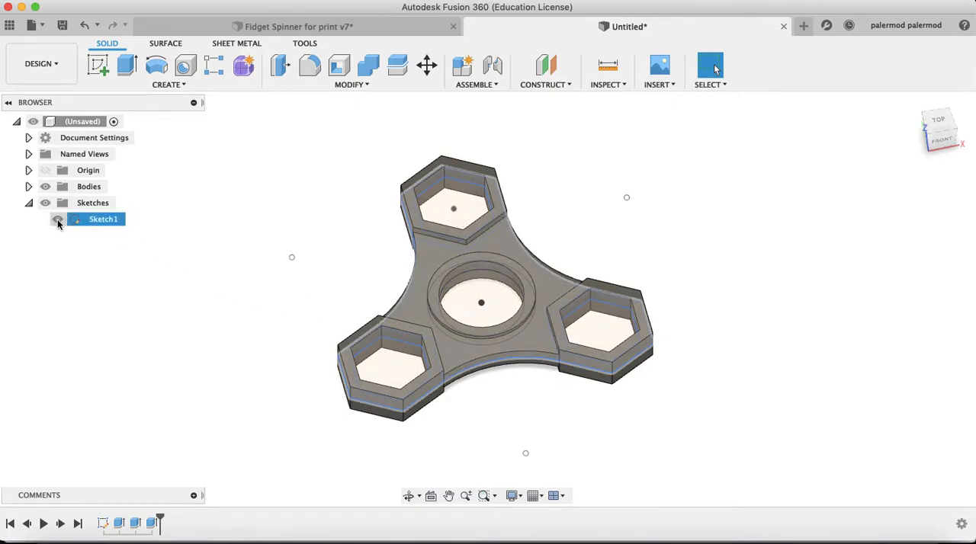
left_click(57, 220)
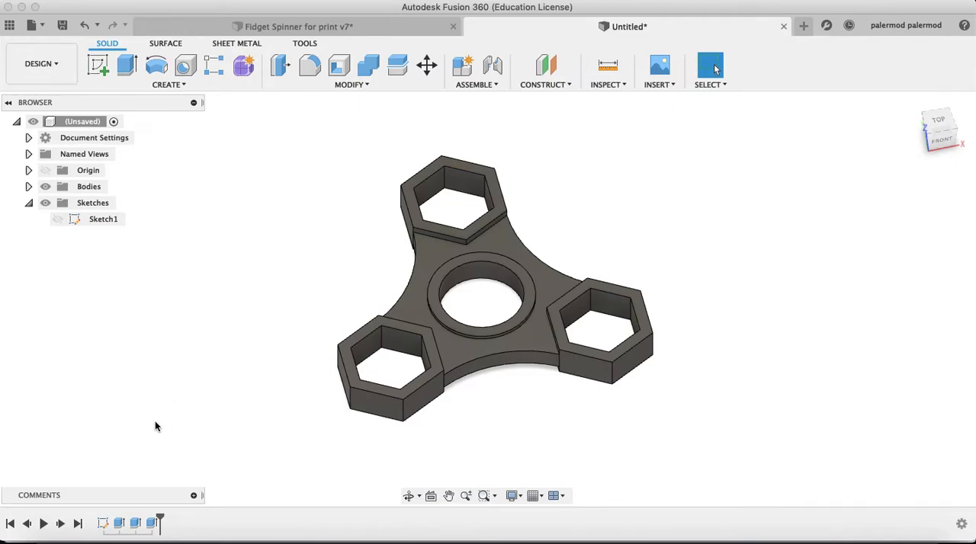
left_click(58, 219)
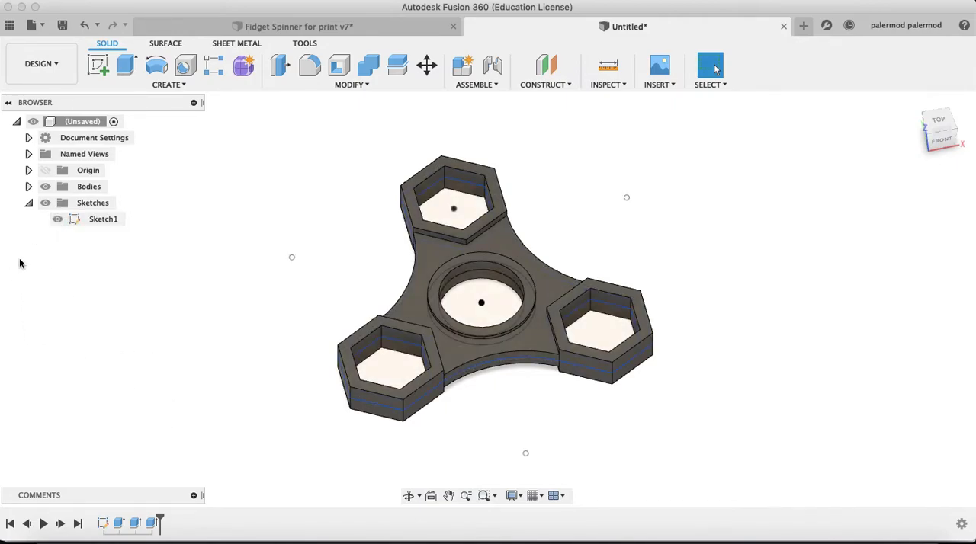
left_click(59, 223)
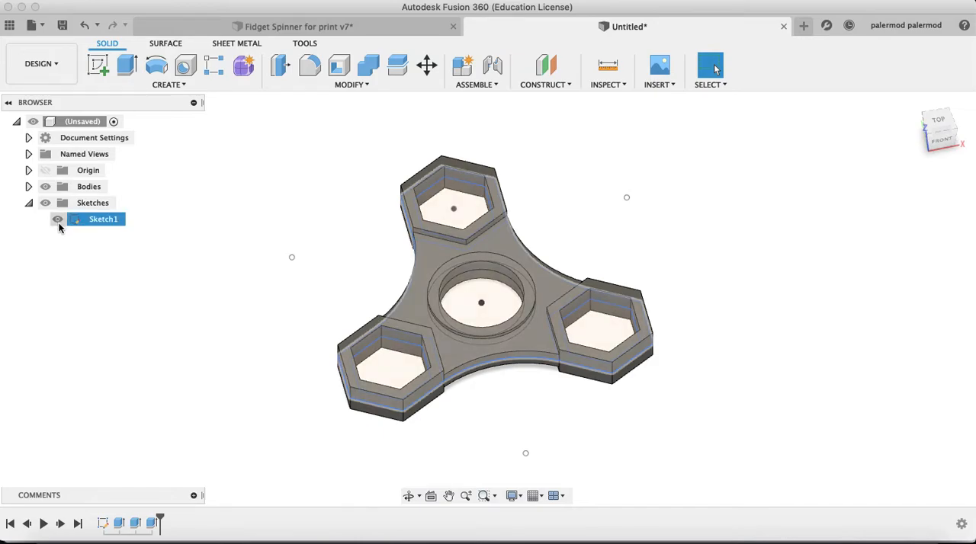
left_click(60, 228)
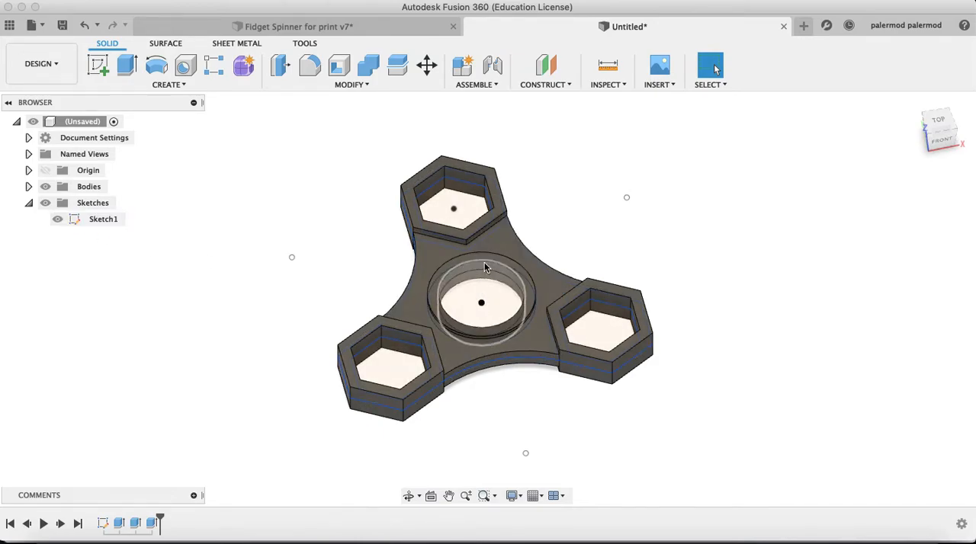
Start a constant-radius fillet and select the six inner vertical corner edges of the rear hex housing
scroll(480, 309, "up", 3)
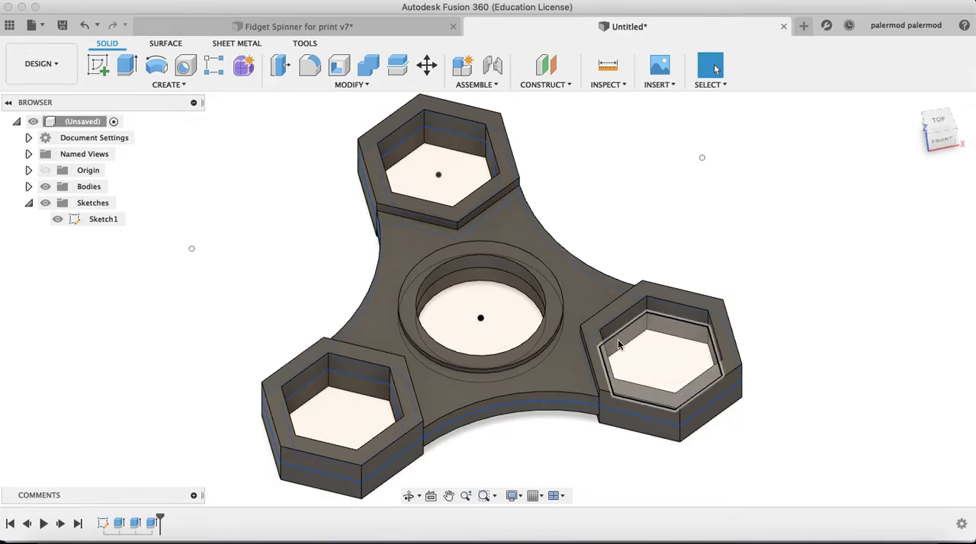
left_click(361, 86)
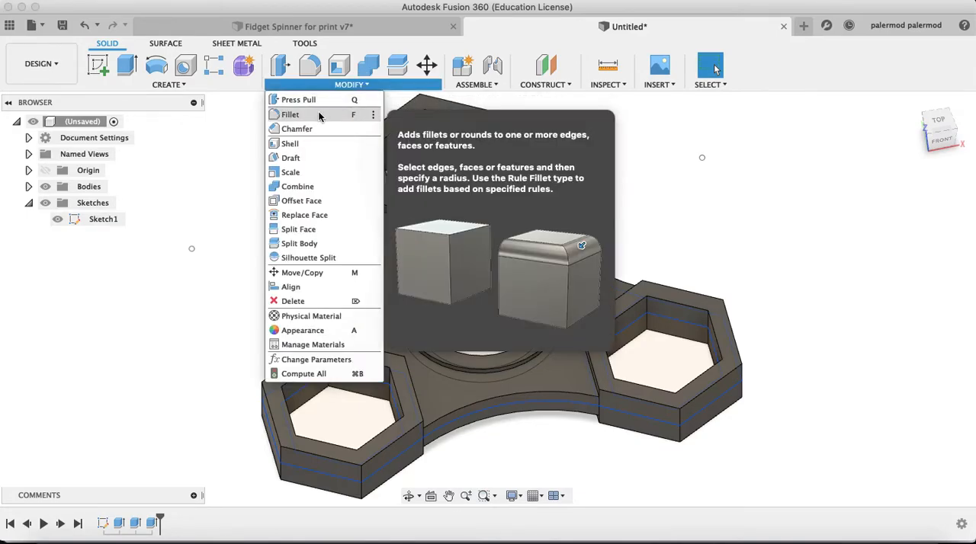
left_click(320, 115)
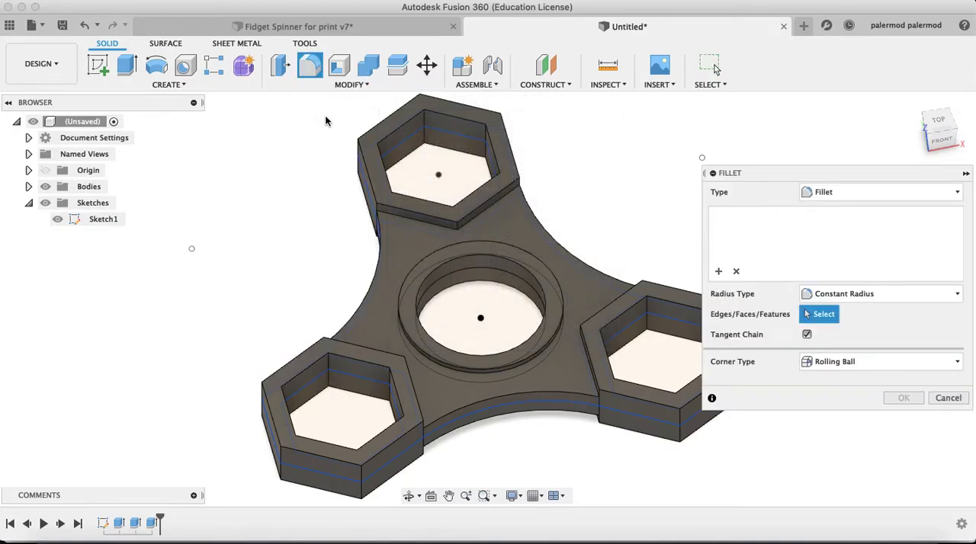
left_click(425, 125)
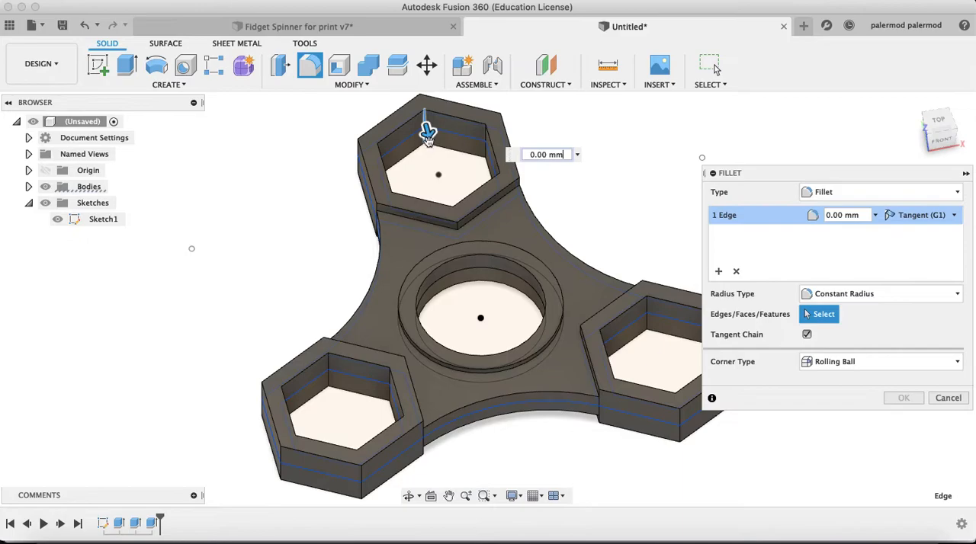
left_click(376, 158)
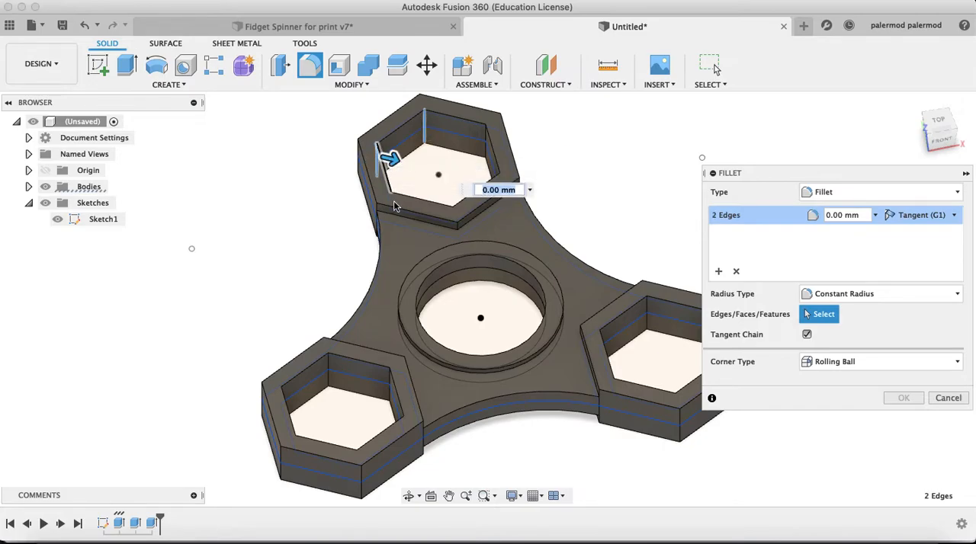
left_click(455, 216)
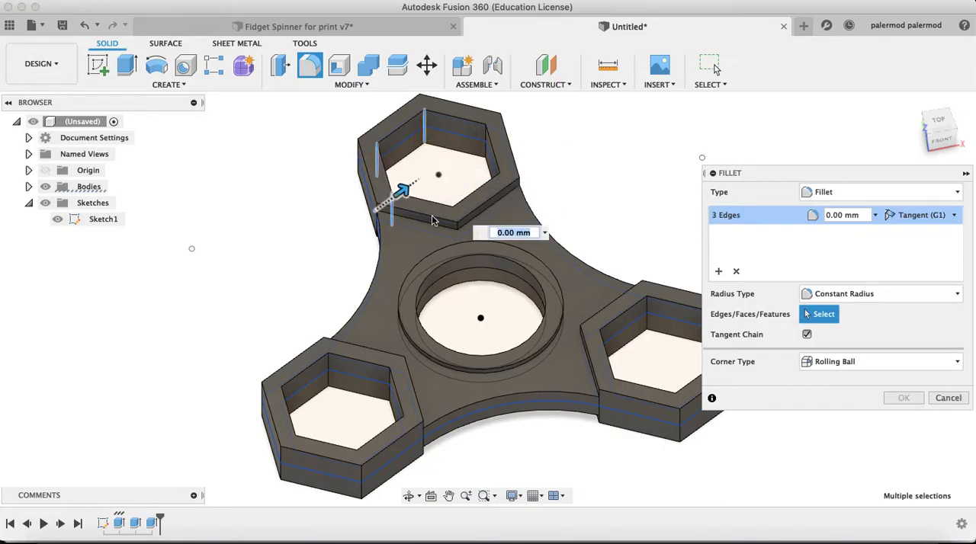
left_click(471, 209)
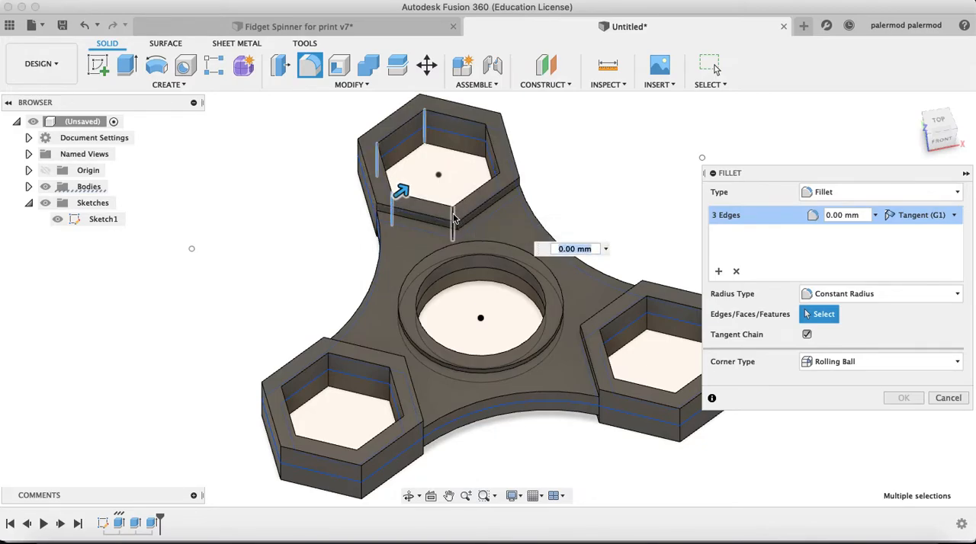
left_click(500, 187)
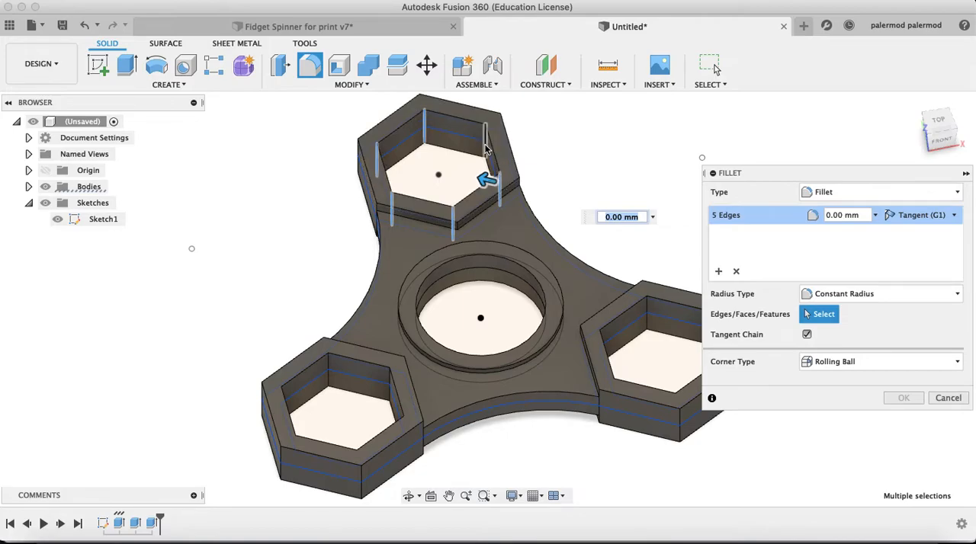
left_click(485, 150)
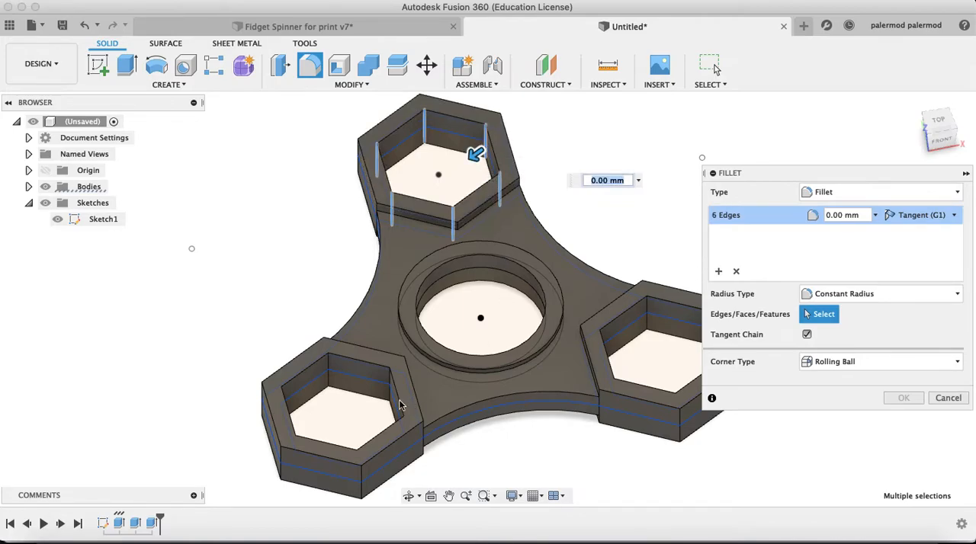
Add the inner vertical corner edges of the front-left hex housing to the fillet selection, removing the mistakenly picked top face
left_click(329, 370)
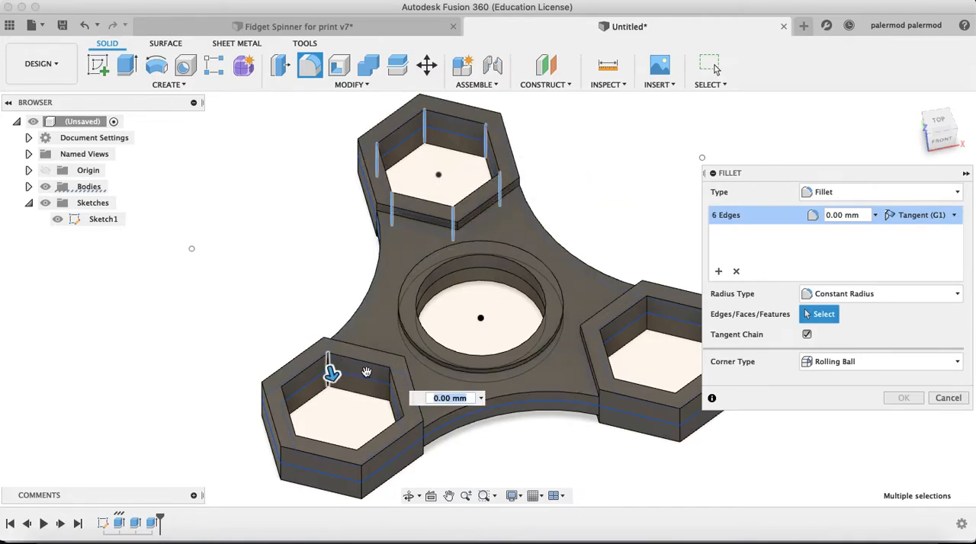
left_click(391, 383)
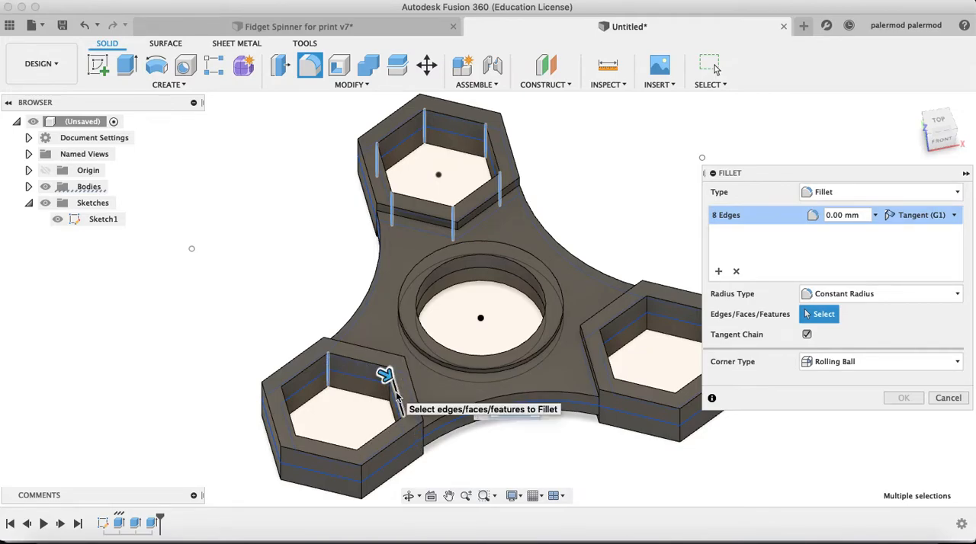
left_click(394, 396)
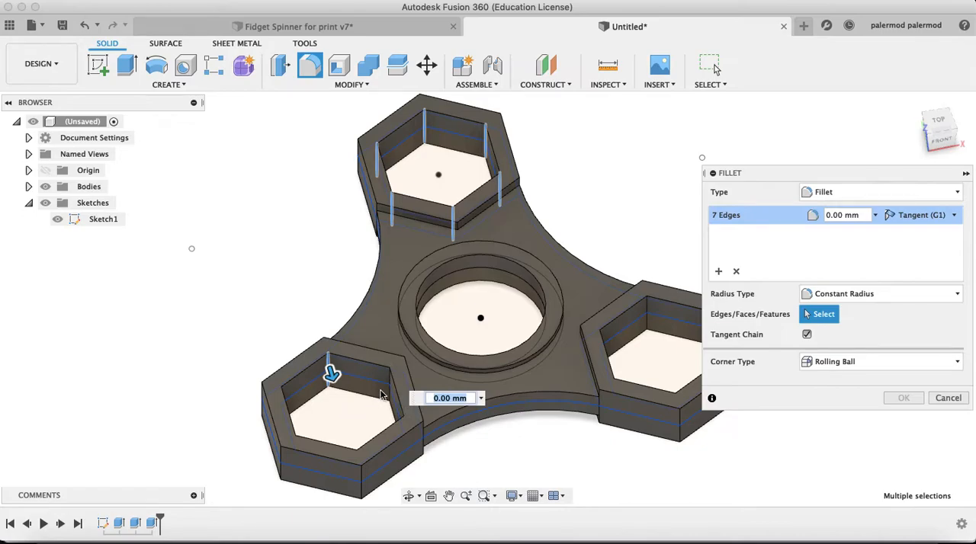
left_click(392, 398)
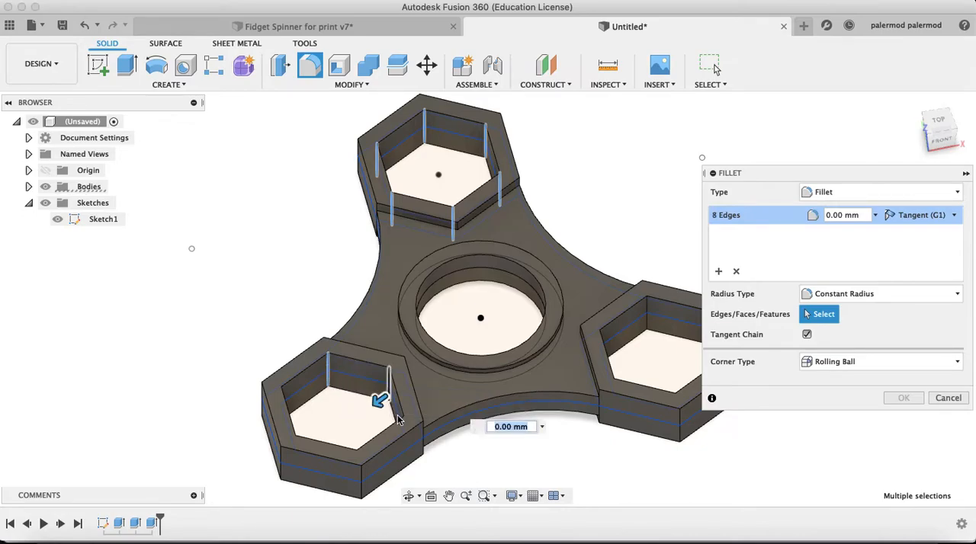
left_click(402, 432)
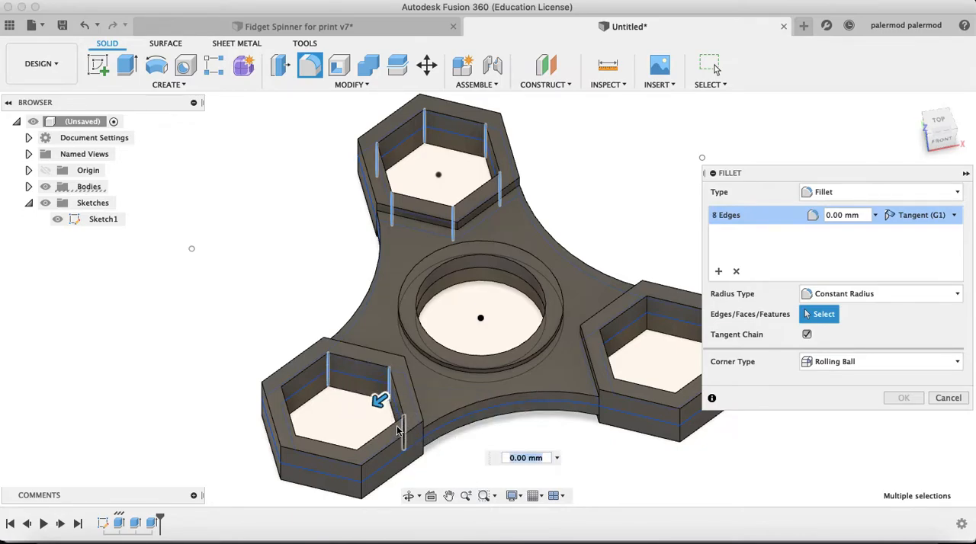
left_click(357, 459)
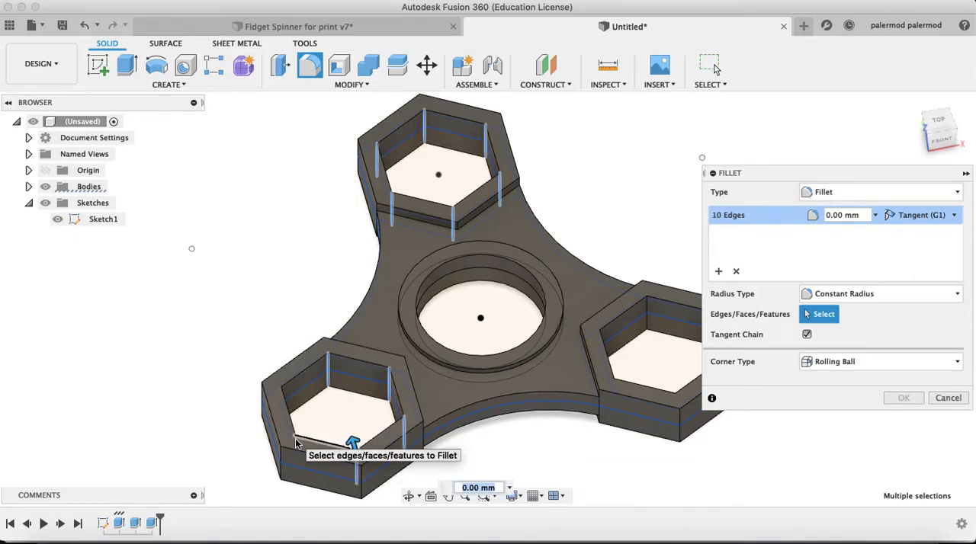
left_click(296, 445)
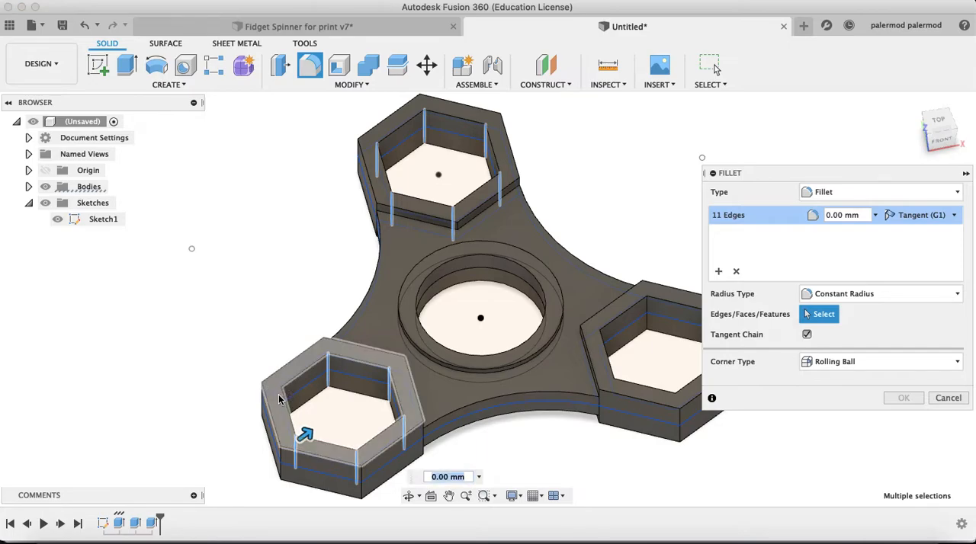
left_click(281, 401)
left_click(283, 403)
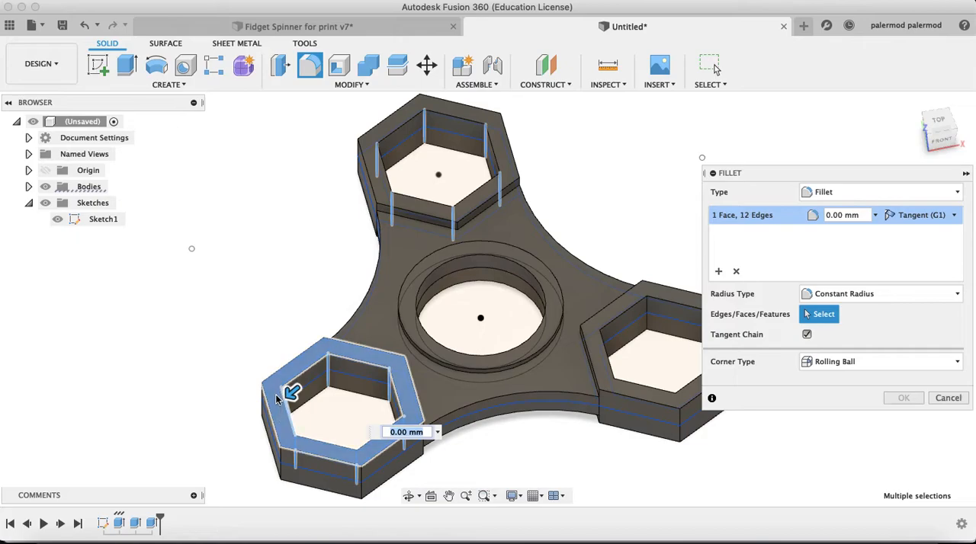
left_click(285, 391)
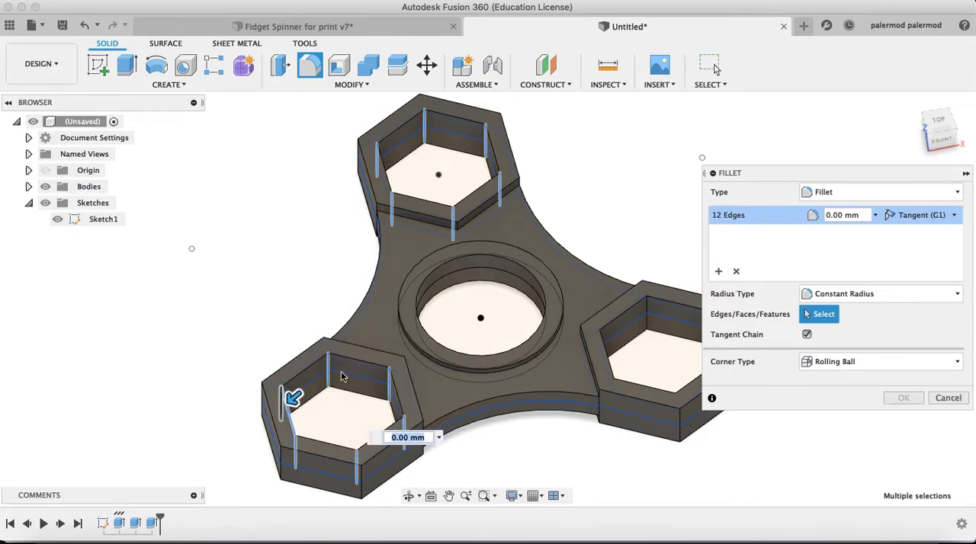
left_click(284, 397)
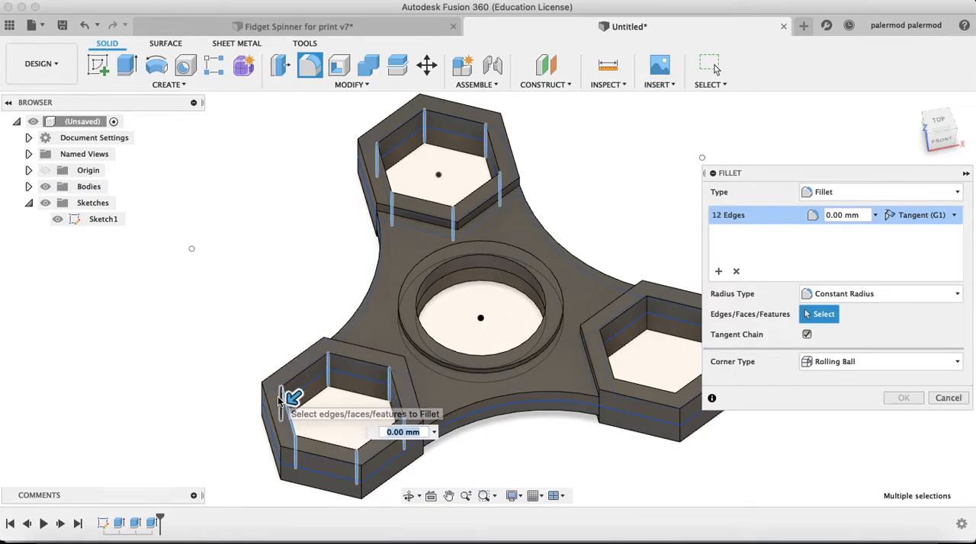
Add the six inner vertical corner edges of the remaining front-right hex housing to the fillet selection
middle_click_drag(487, 351, 526, 385, "shift")
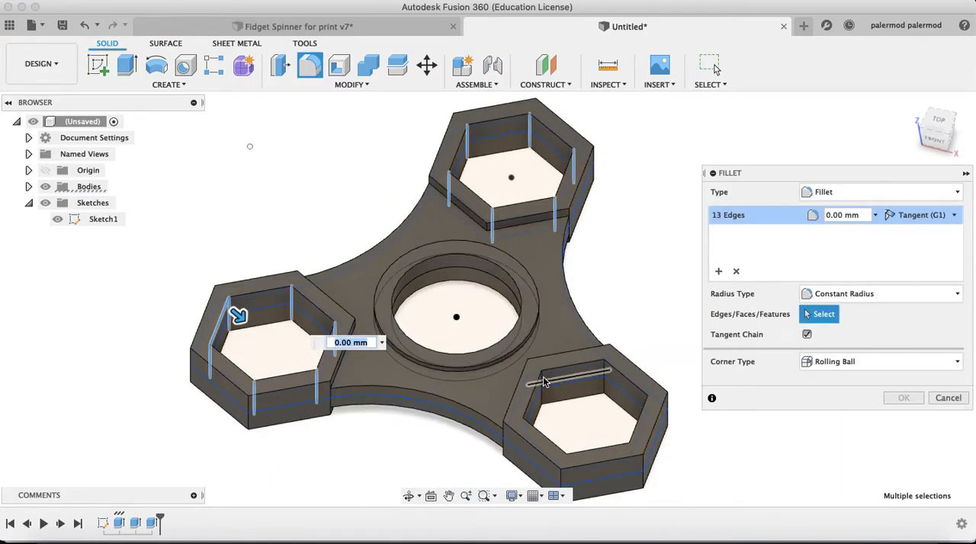
left_click(543, 385)
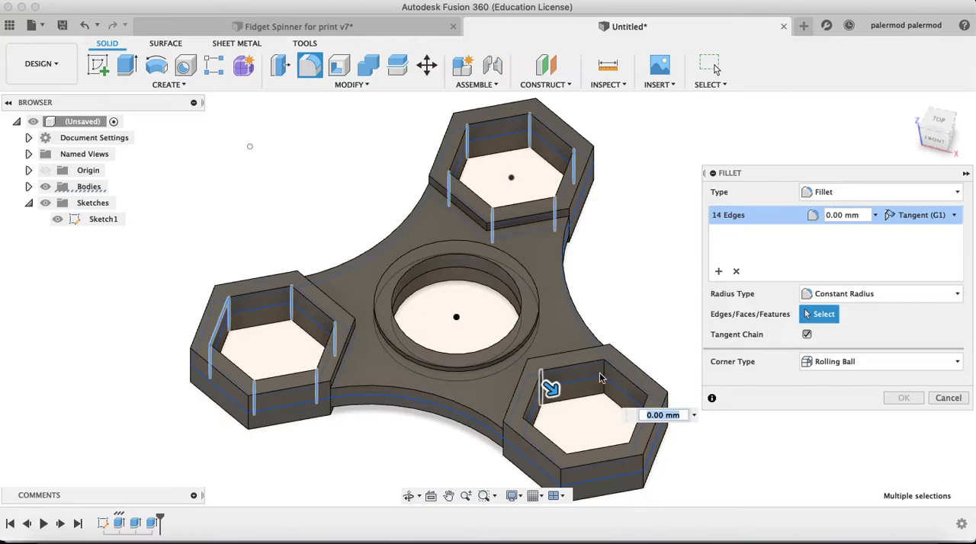
left_click(606, 377)
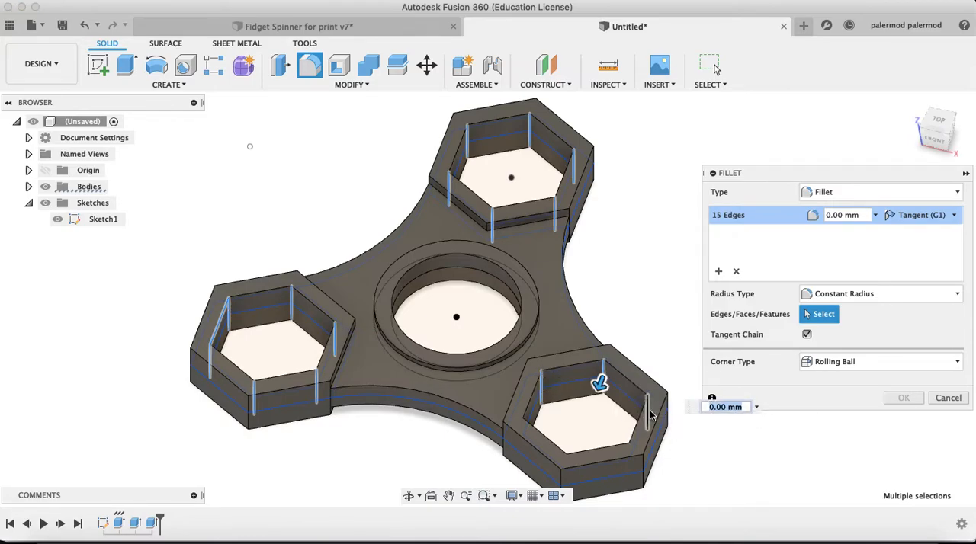
left_click(649, 414)
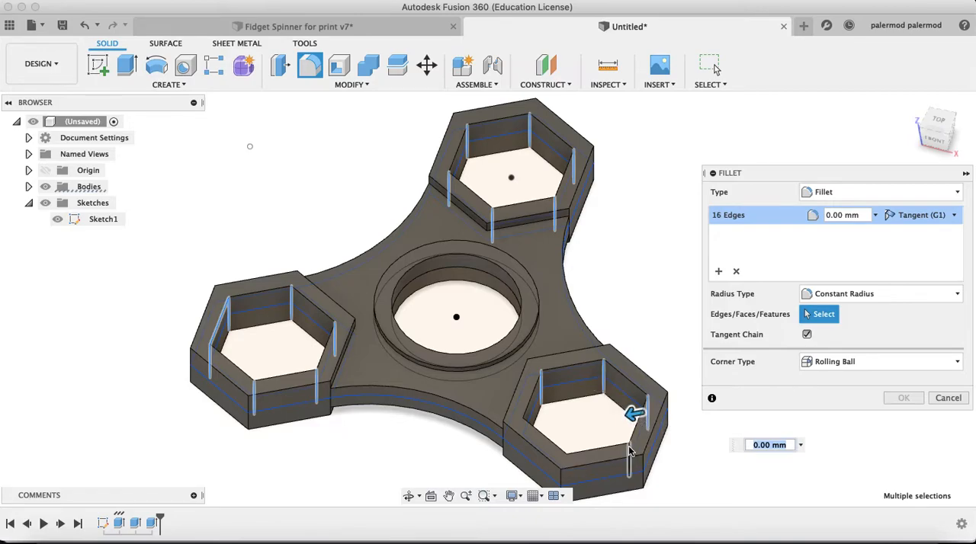
left_click(567, 461)
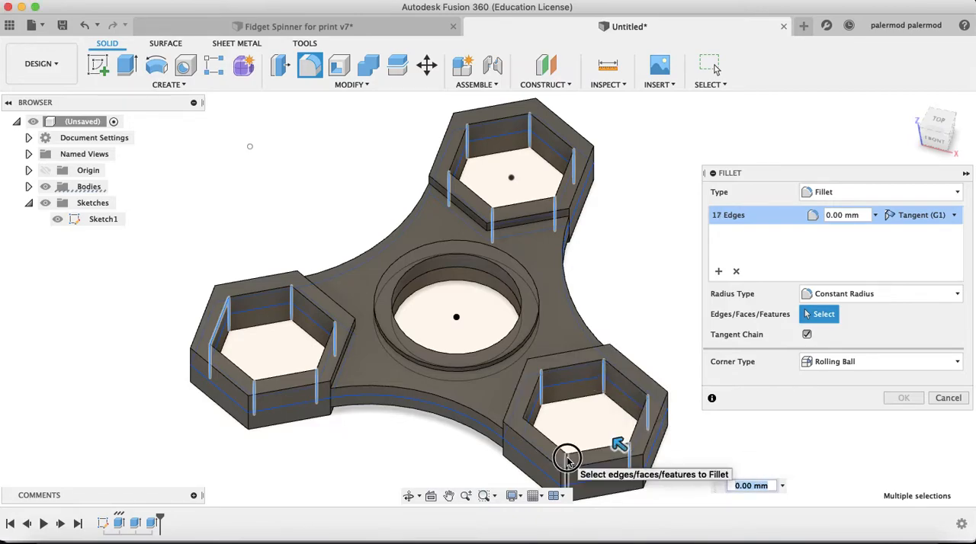
left_click(530, 432)
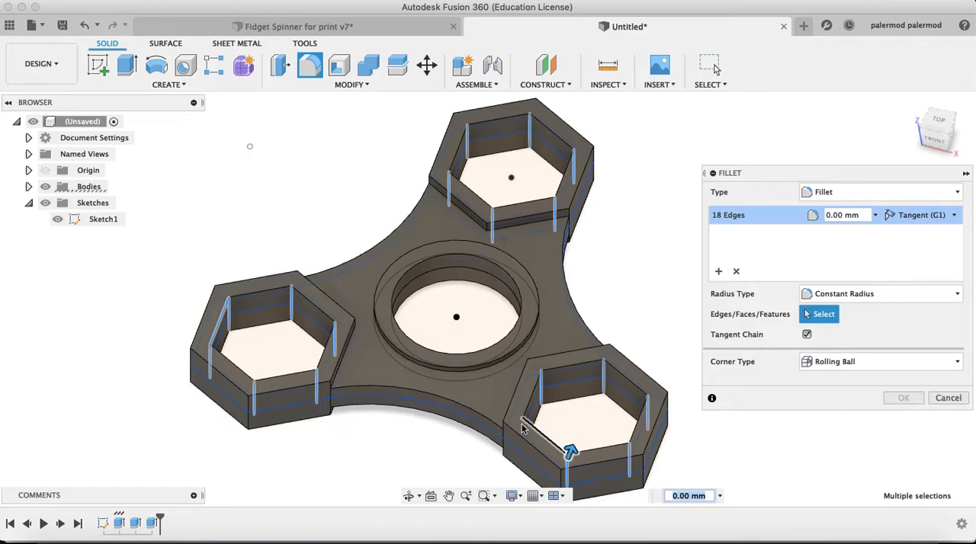
left_click(523, 431)
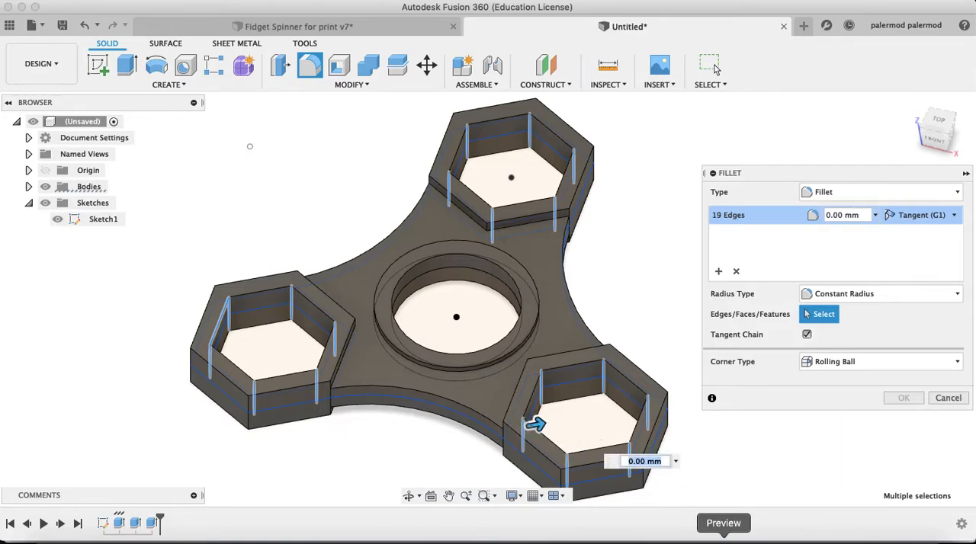
Consult the Preview drawing for the inner corner radius, return to Fusion 360, and apply a 1 mm fillet to the selected edges
left_click(722, 540)
scroll(425, 170, "up", 5)
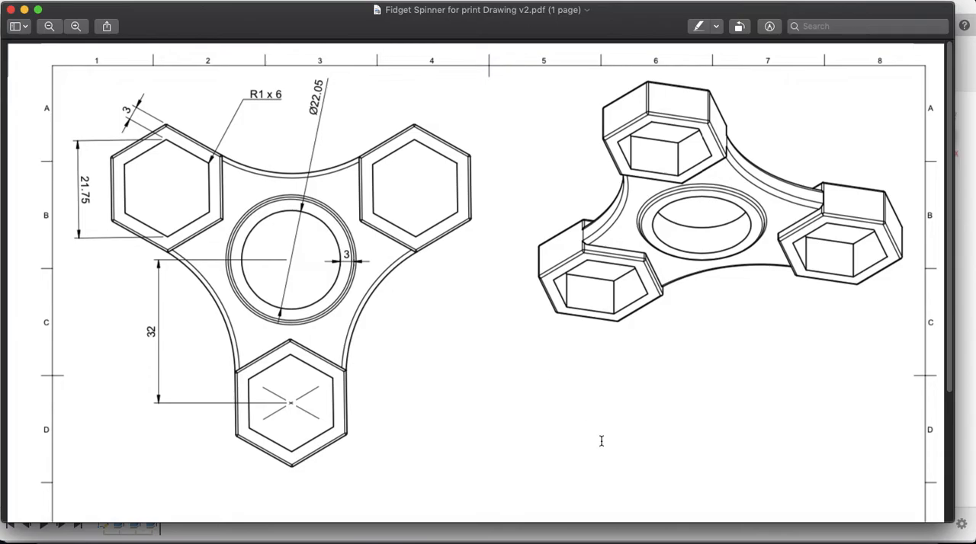
left_click(675, 539)
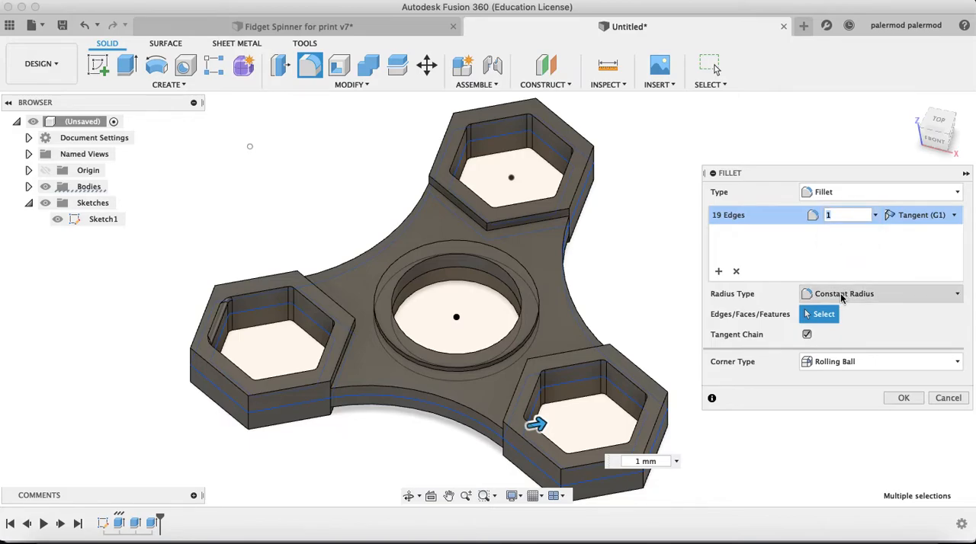
left_click(904, 398)
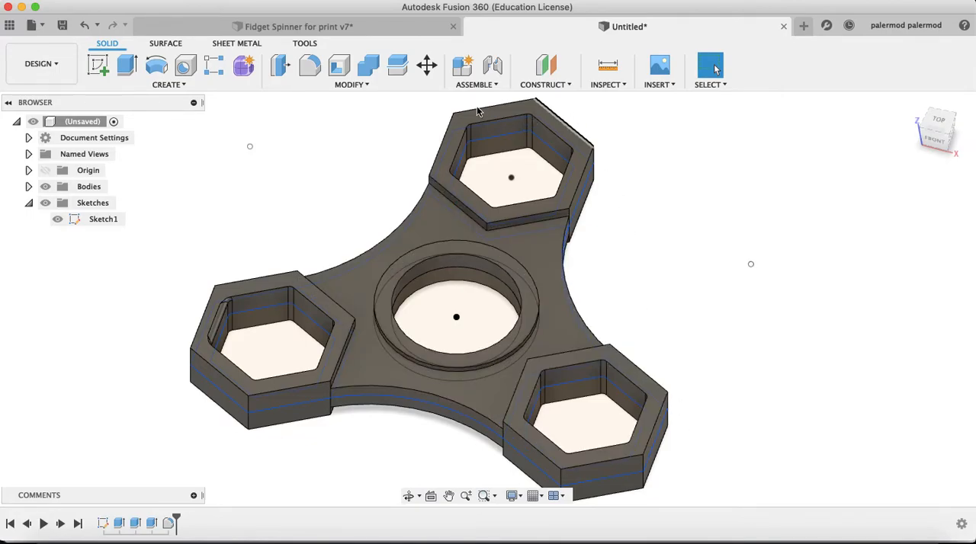
Start a constant-radius fillet and select the web's rear-left and right concave top edges and the rear hex housing's six outer top edges
left_click(383, 86)
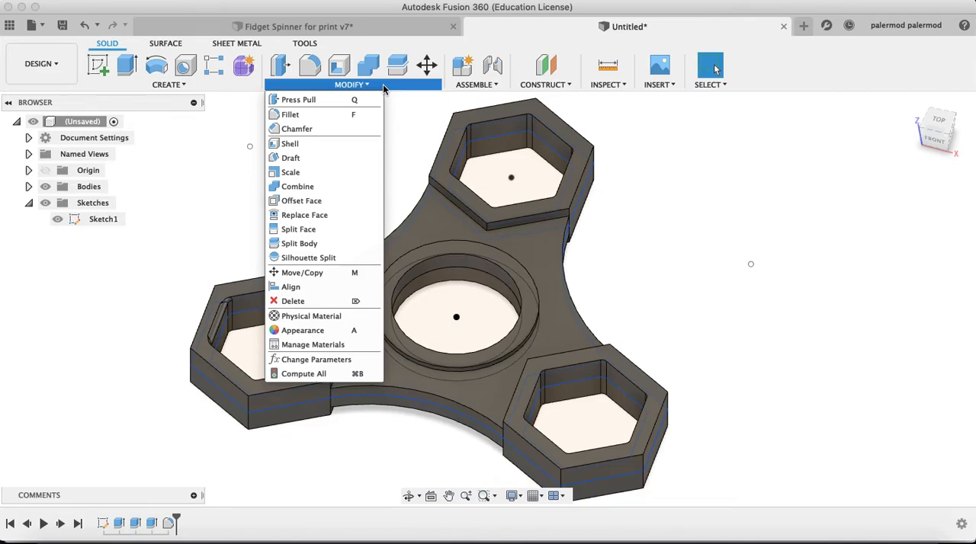
left_click(323, 115)
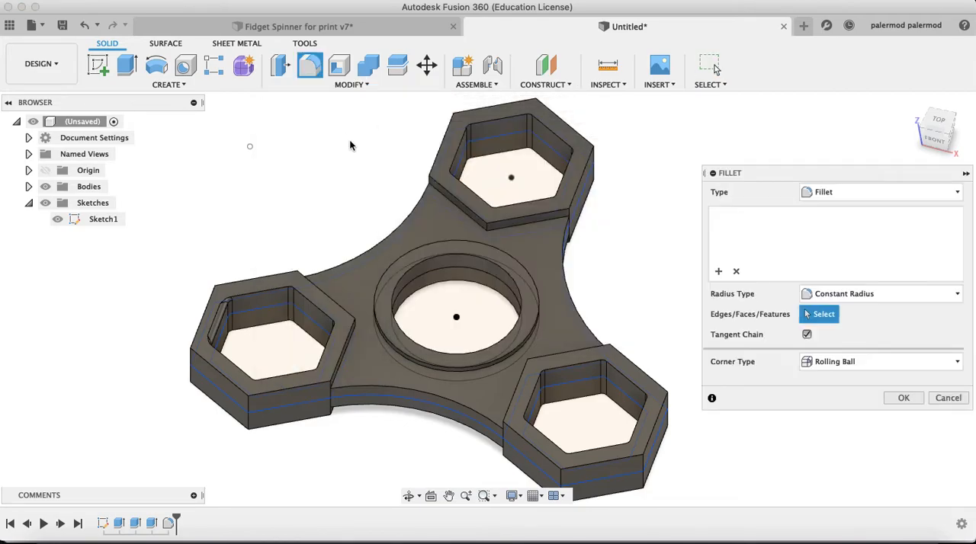
left_click(417, 211)
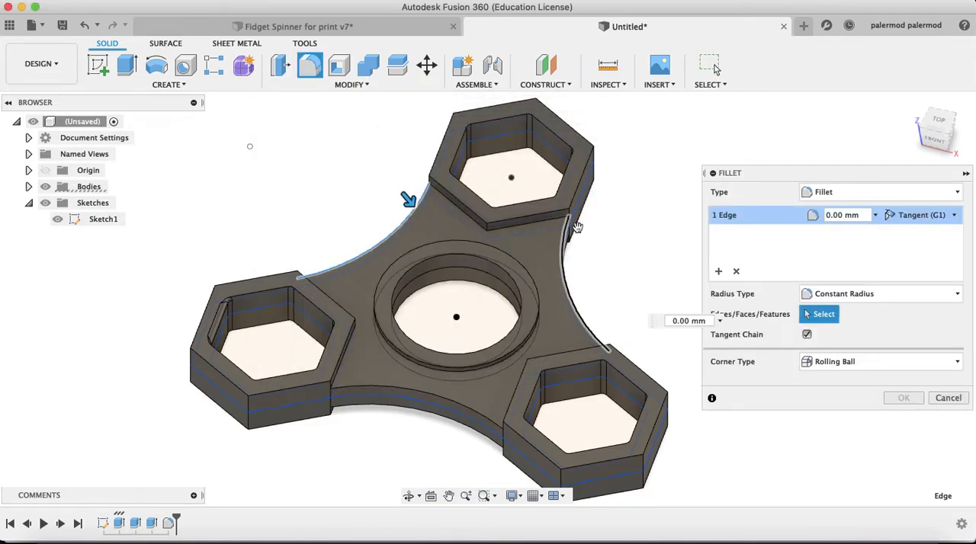
left_click(569, 252)
left_click(579, 185)
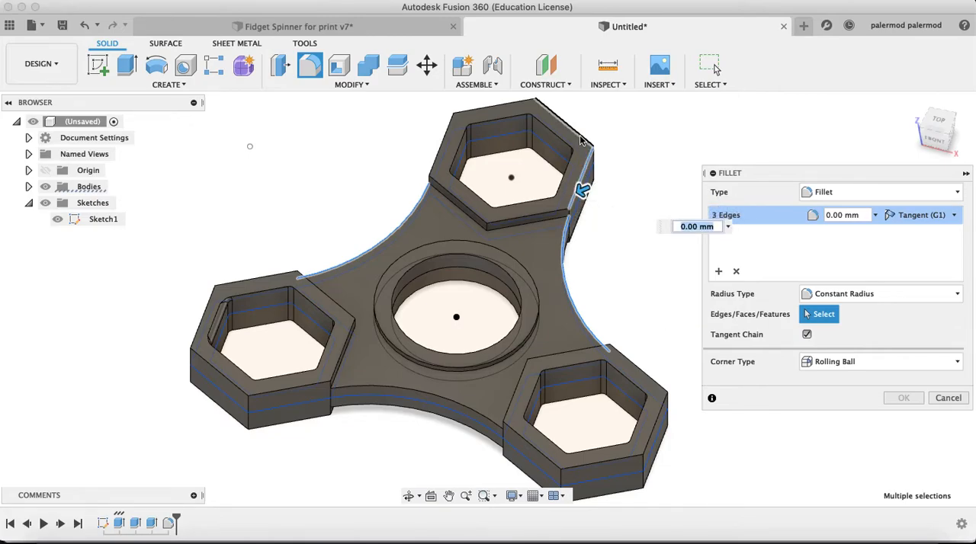
left_click(581, 135)
left_click(513, 107)
left_click(437, 169)
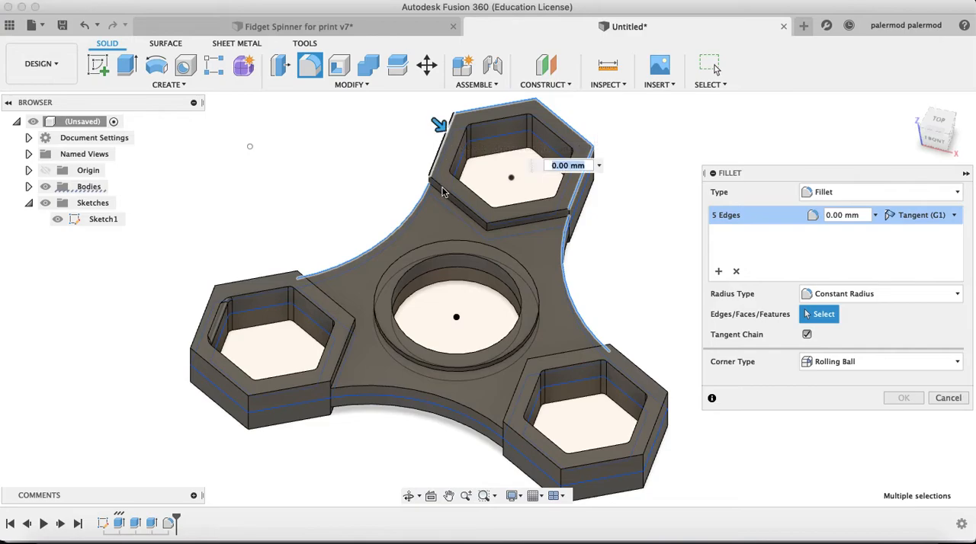
left_click(504, 226)
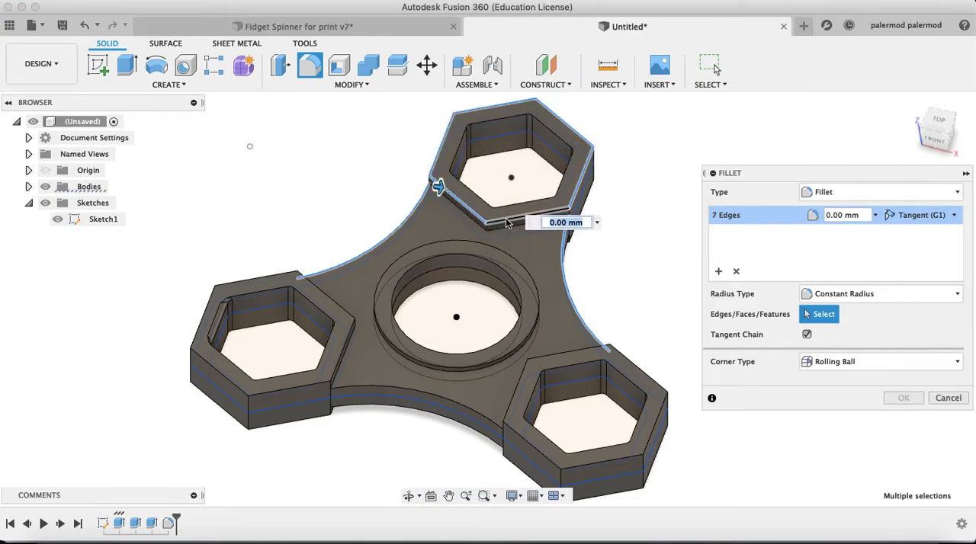
left_click(567, 252)
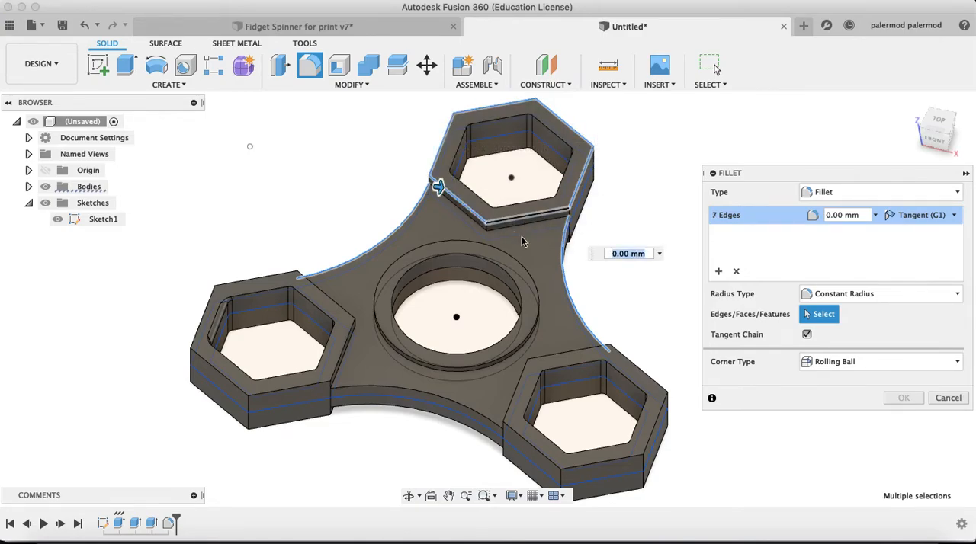
Add the six outer top edges of the front-right hex housing to the fillet selection
left_click(624, 364)
left_click(556, 355)
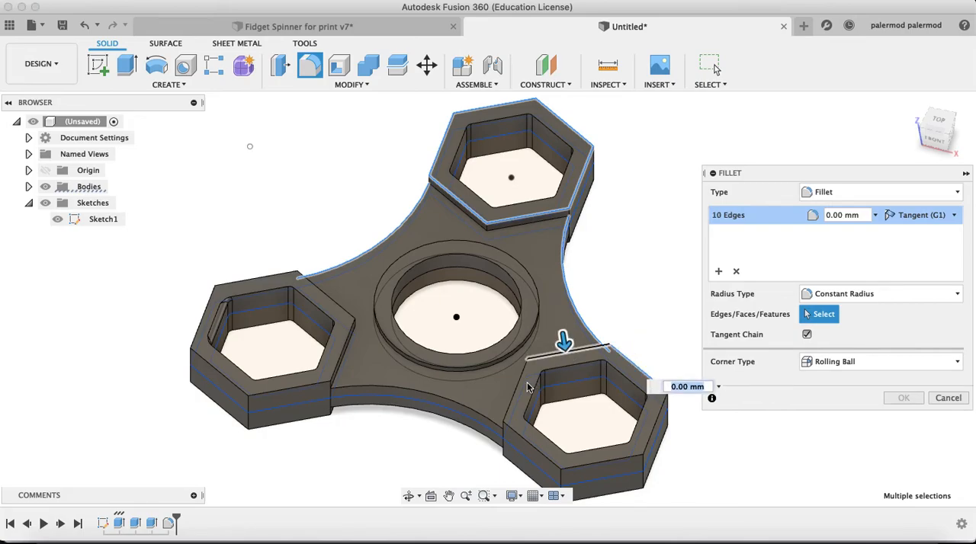
left_click(518, 390)
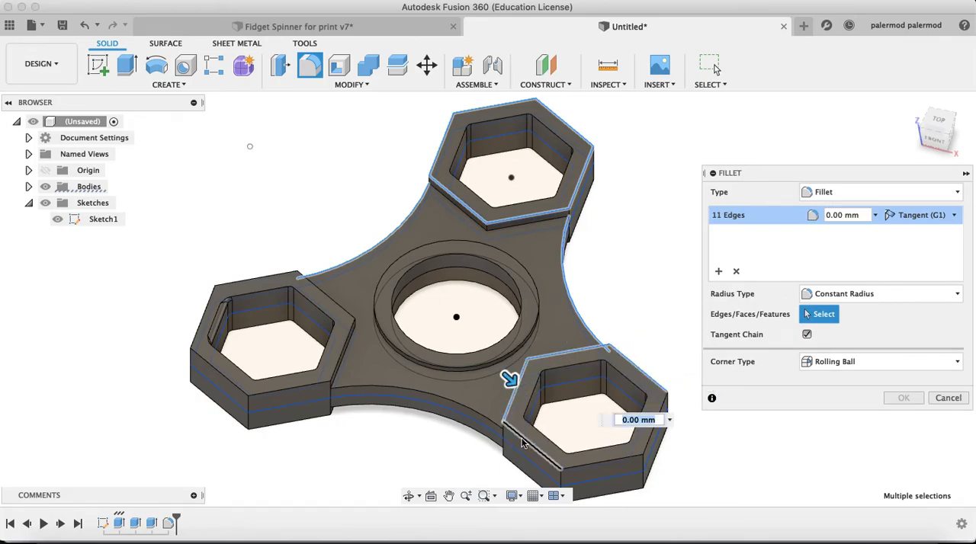
left_click(518, 435)
left_click(598, 464)
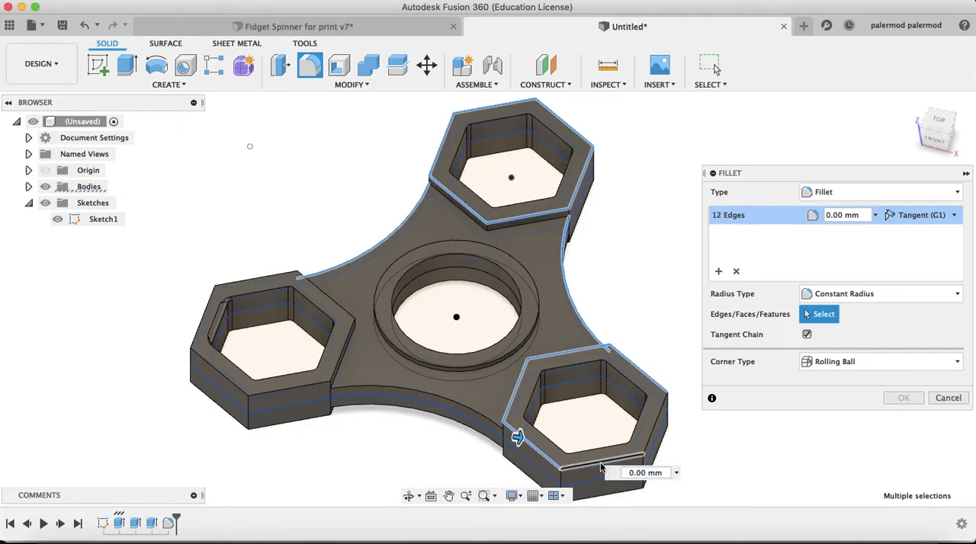
left_click(655, 434)
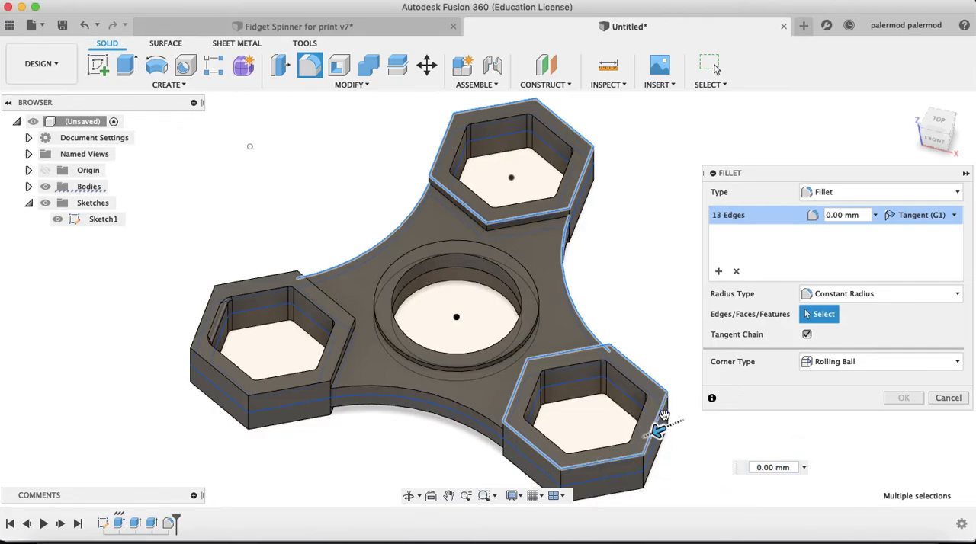
Add the front-right housing's outer vertical corner edges, including the segments at the web junction, and the front web arc's top edge to the selection
left_click(644, 467)
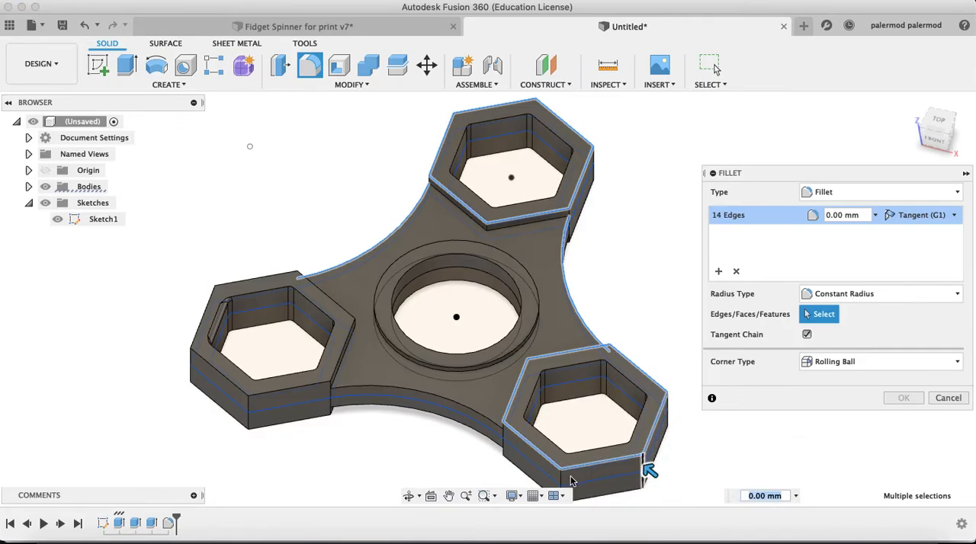
left_click(503, 438)
left_click(502, 439)
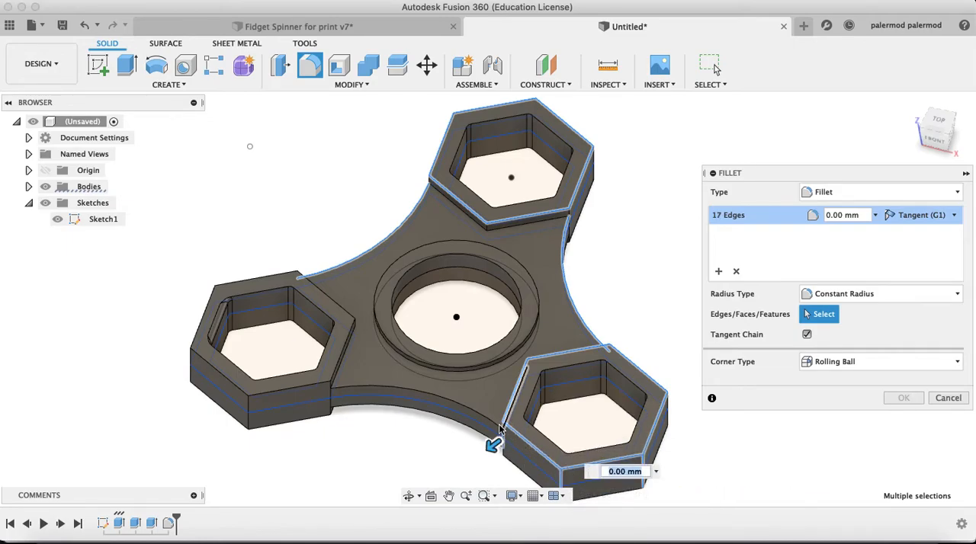
left_click(492, 427)
scroll(497, 443, "up", 2)
scroll(504, 455, "up", 6)
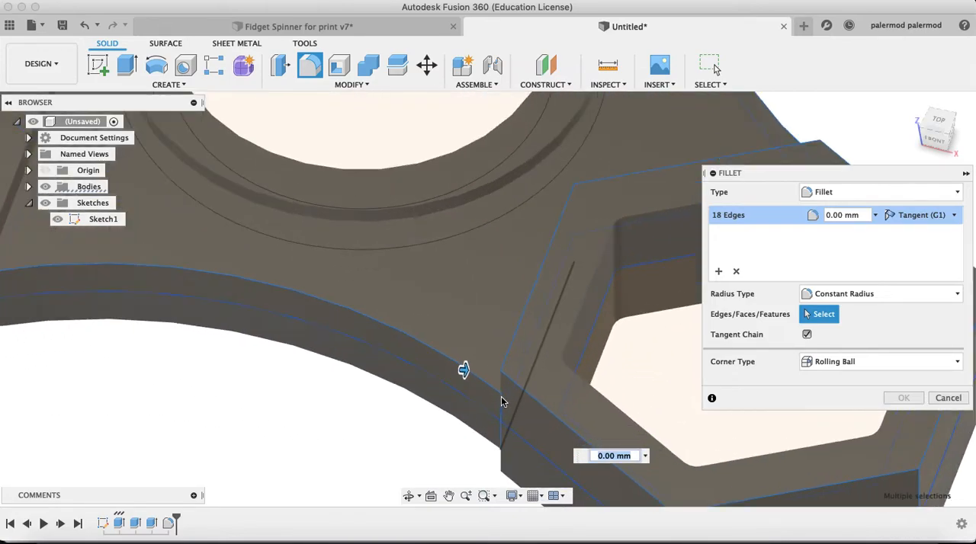
left_click(501, 384)
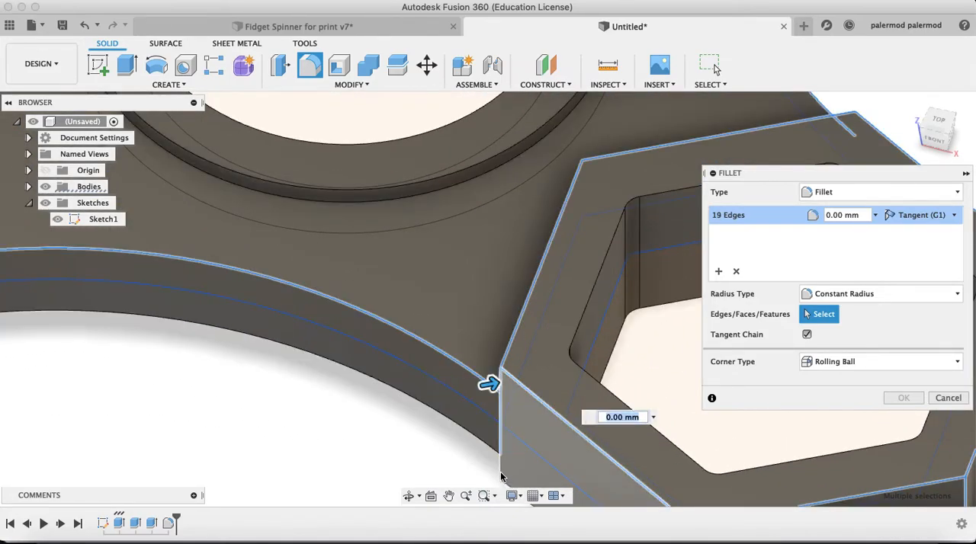
left_click(504, 468)
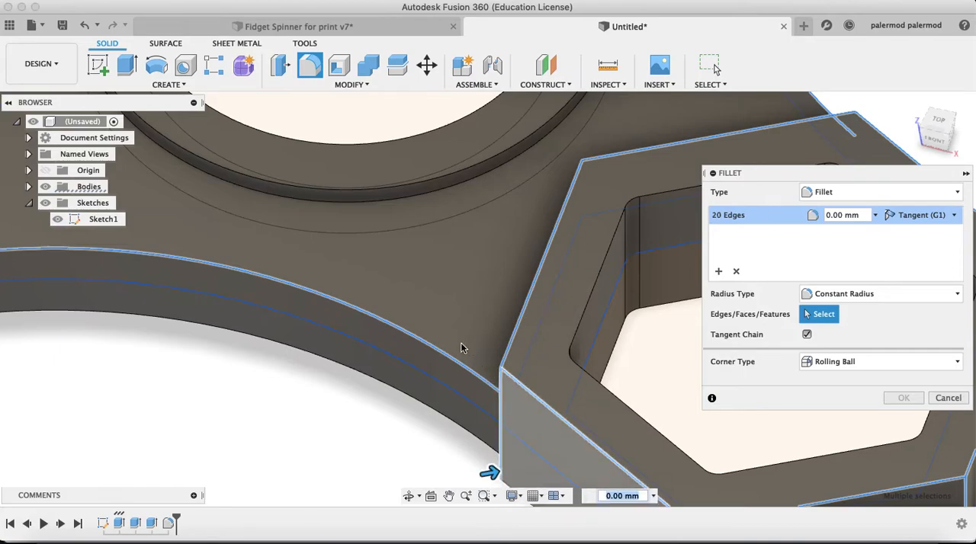
Set the radius of the fillet on the selected outer edges to 0.5 mm
scroll(460, 350, "down", 5)
scroll(330, 321, "down", 5)
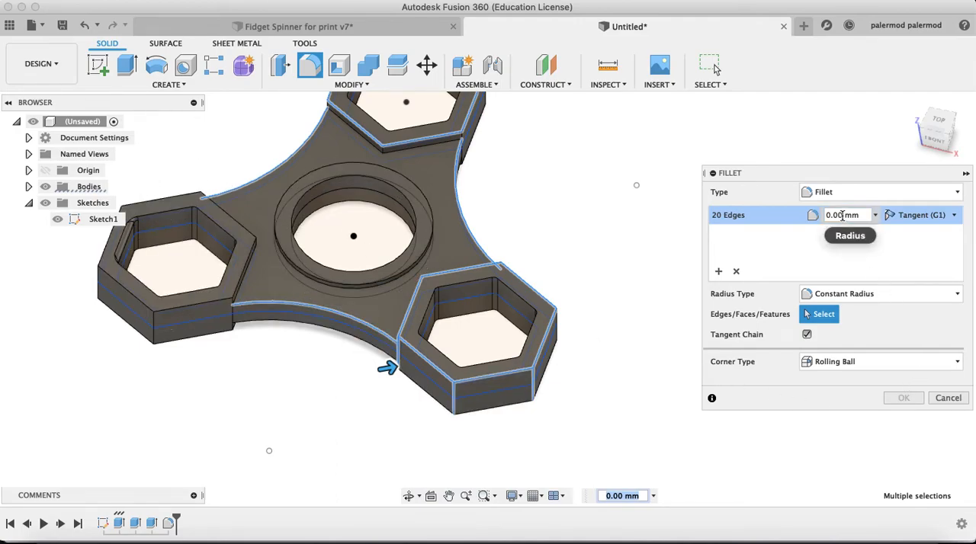
left_click(842, 215)
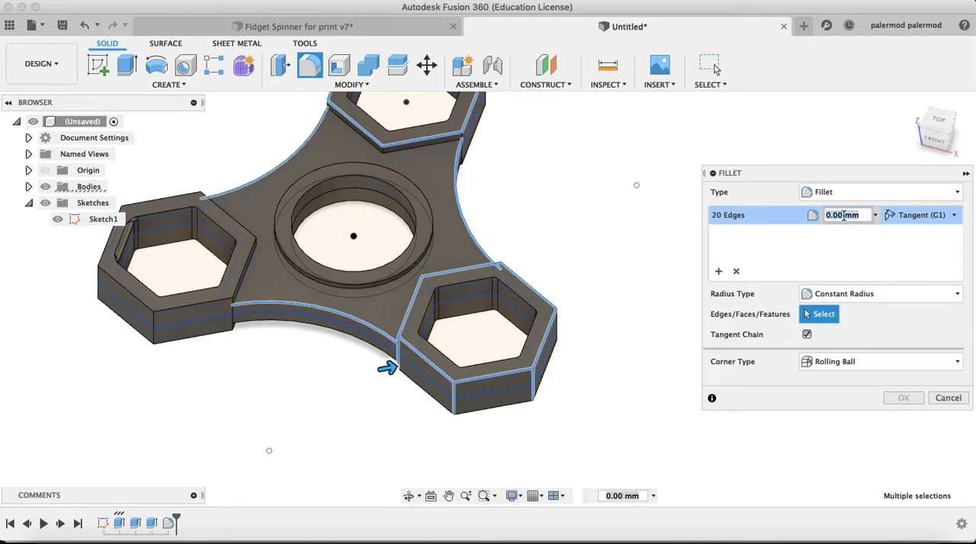
left_click(409, 496)
mouse_move(458, 432)
left_mouse_down()
mouse_move(453, 355)
mouse_move(435, 419)
mouse_move(460, 435)
left_mouse_up()
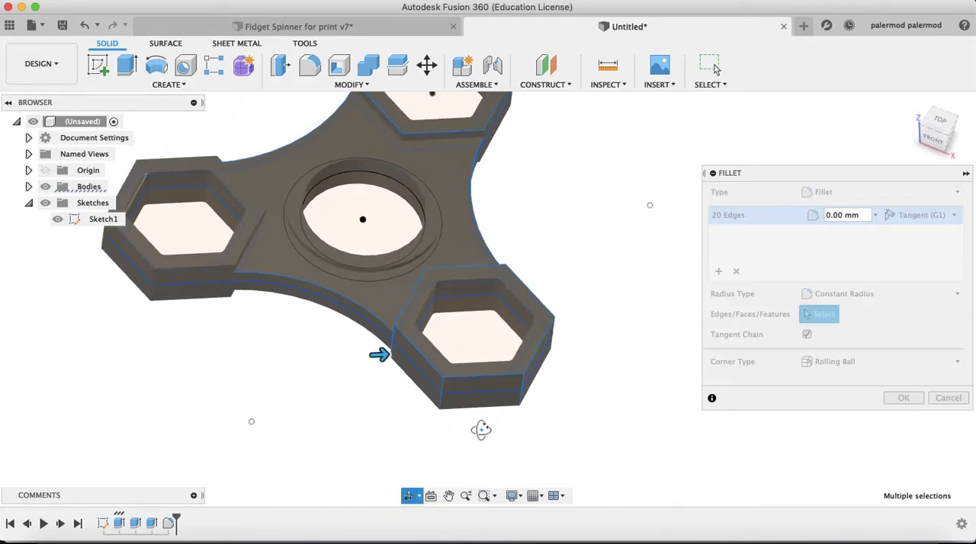
key("Escape")
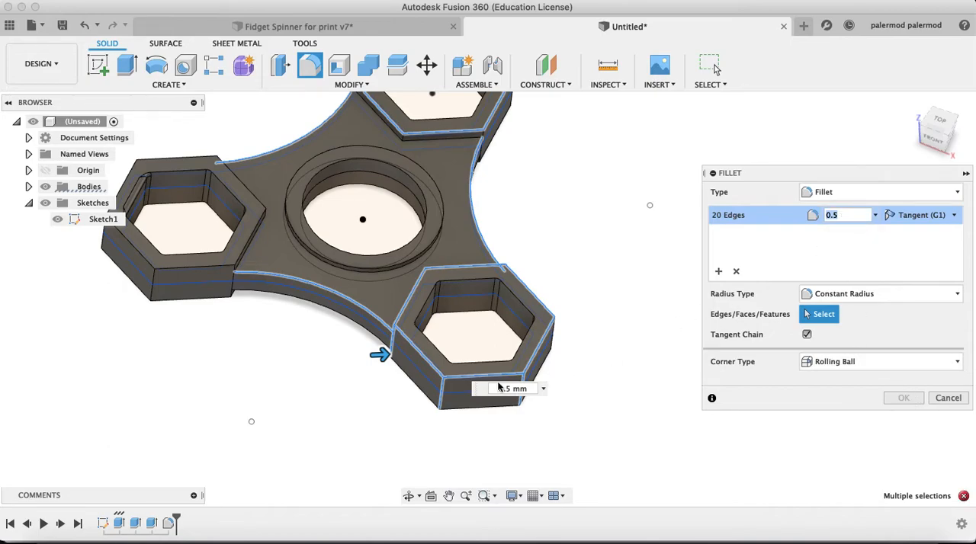
Remove the short vertical edge segment below the web junction on the front-right housing from the selection and apply the fillet
scroll(392, 359, "up", 3)
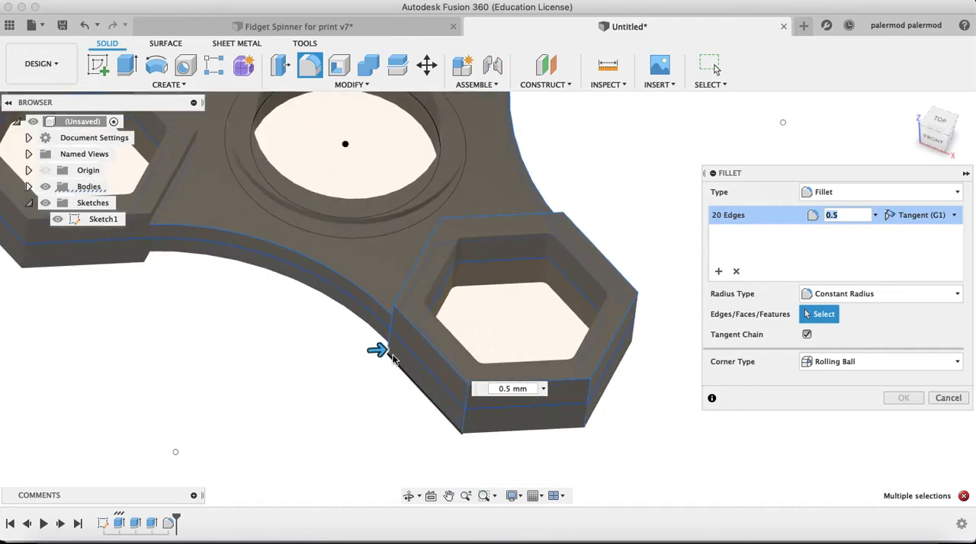
scroll(392, 358, "up", 3)
scroll(385, 343, "up", 2)
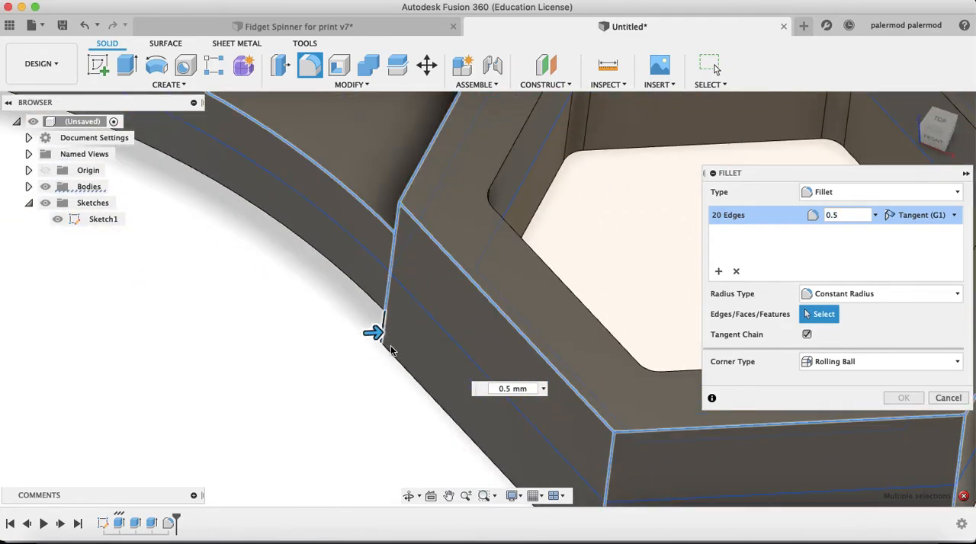
left_click(386, 331)
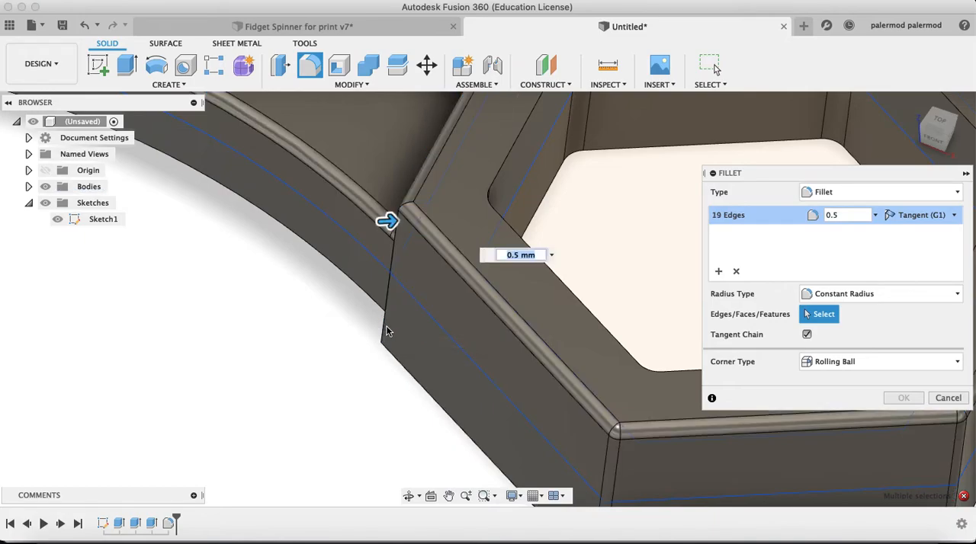
scroll(472, 283, "down", 8)
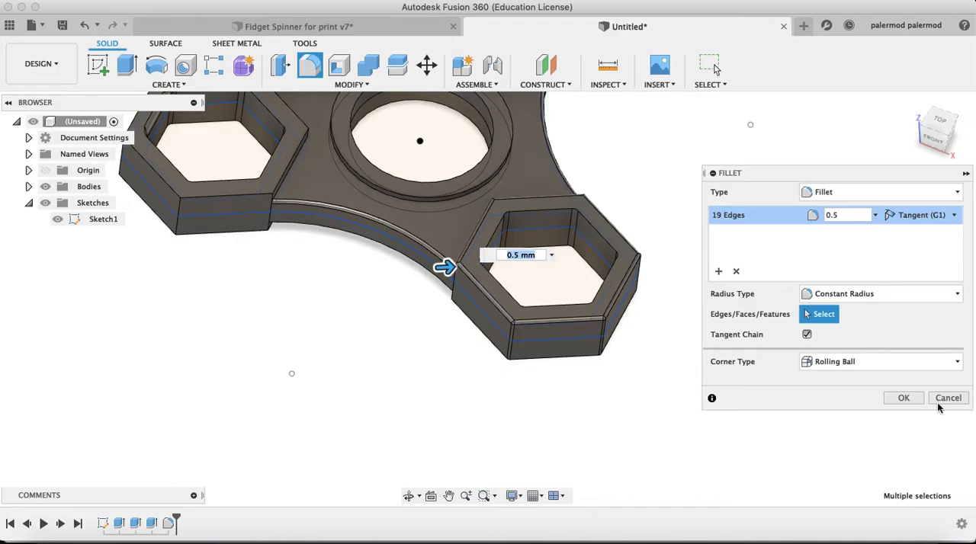
left_click(914, 401)
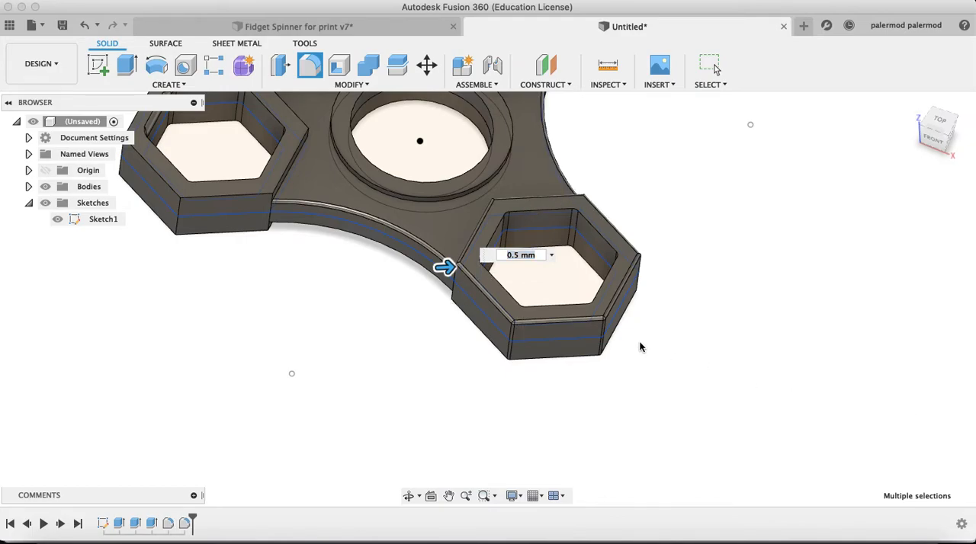
Examine the filleted edges where the front web arc meets the hex housing
left_click(409, 497)
left_click_drag(414, 295, 485, 296)
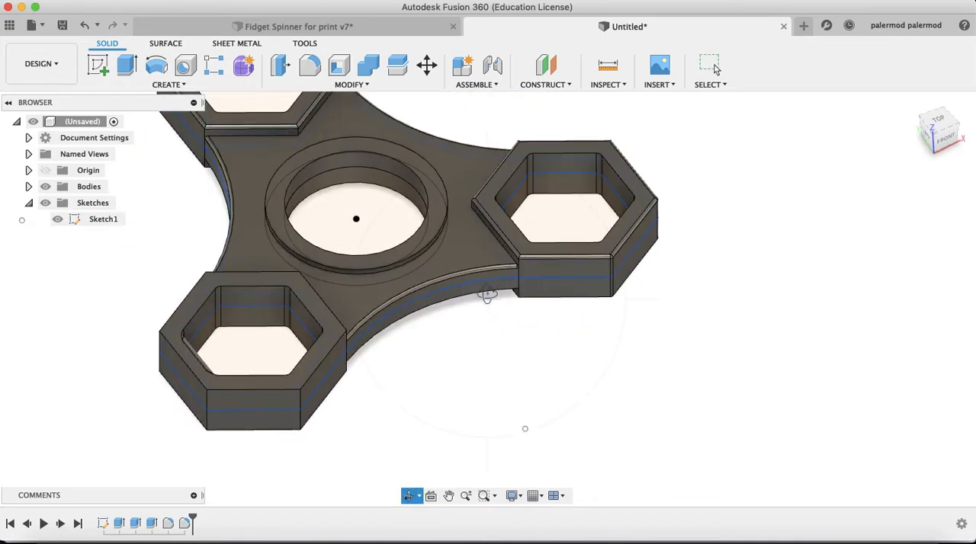
scroll(508, 302, "up", 5)
middle_click_drag(538, 288, 528, 269)
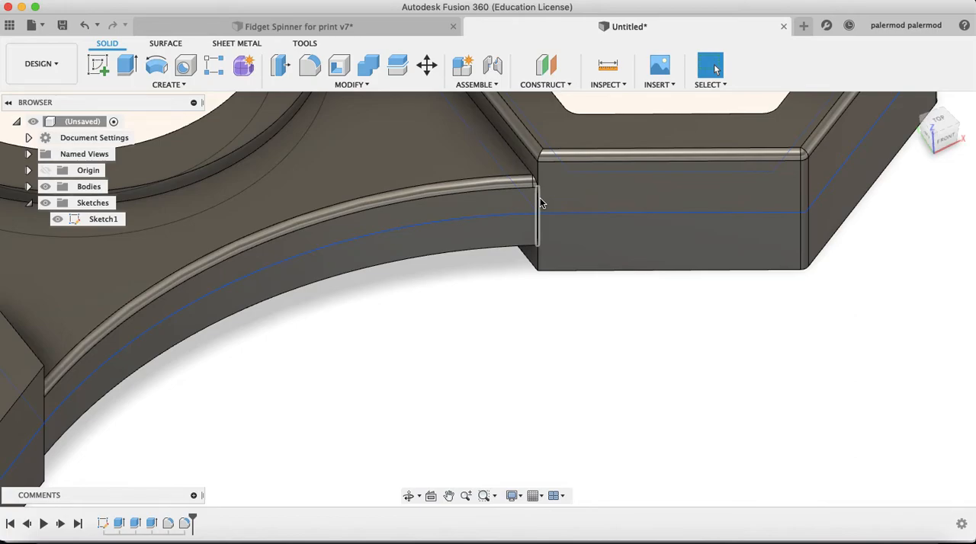
scroll(540, 203, "down", 10)
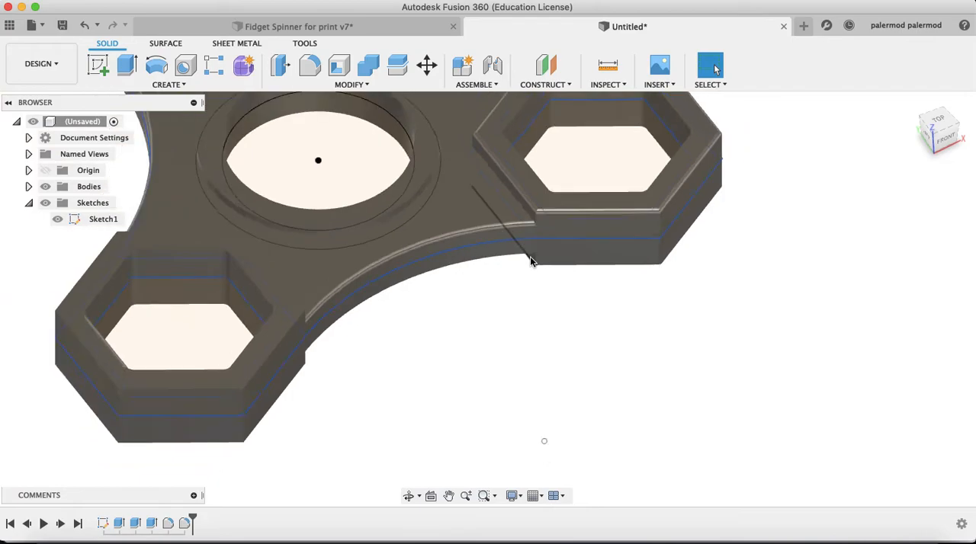
scroll(512, 276, "up", 5)
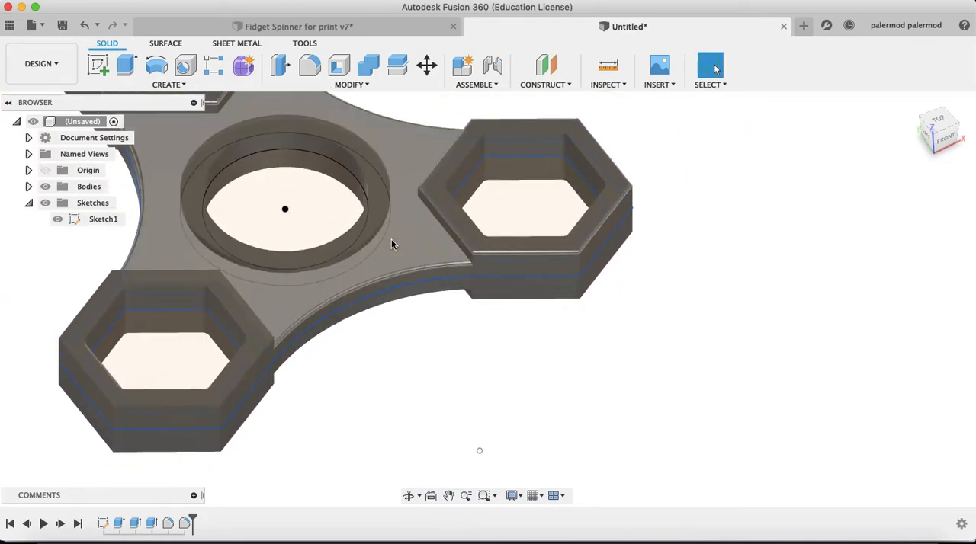
scroll(397, 235, "down", 5)
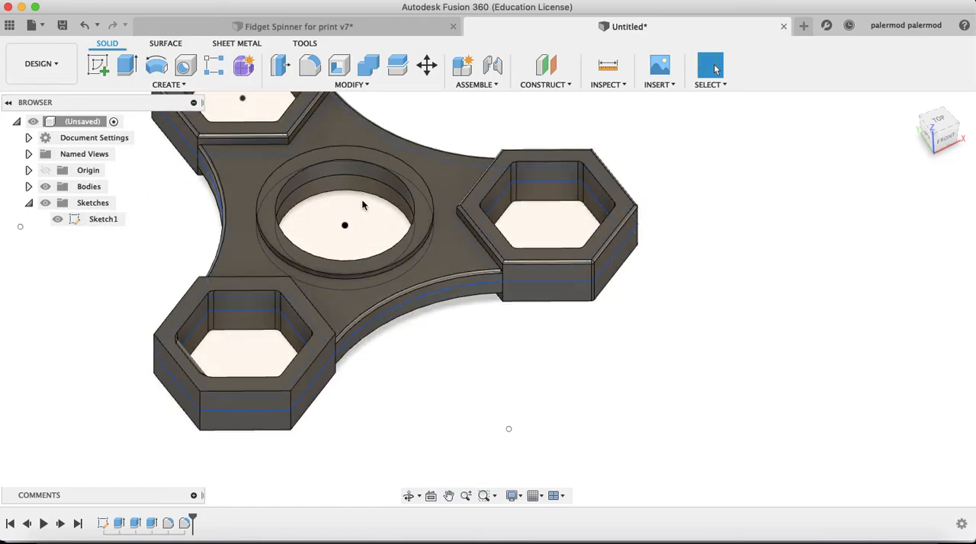
Fillet the outer top edge of the central bearing ring with a 0.5 mm constant radius
left_click(410, 495)
left_click_drag(414, 388, 441, 190)
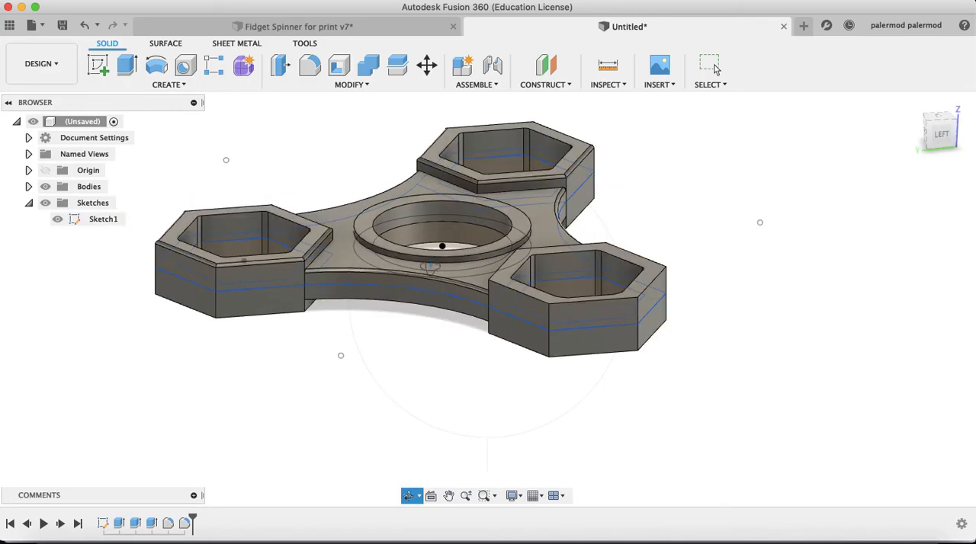
key("Escape")
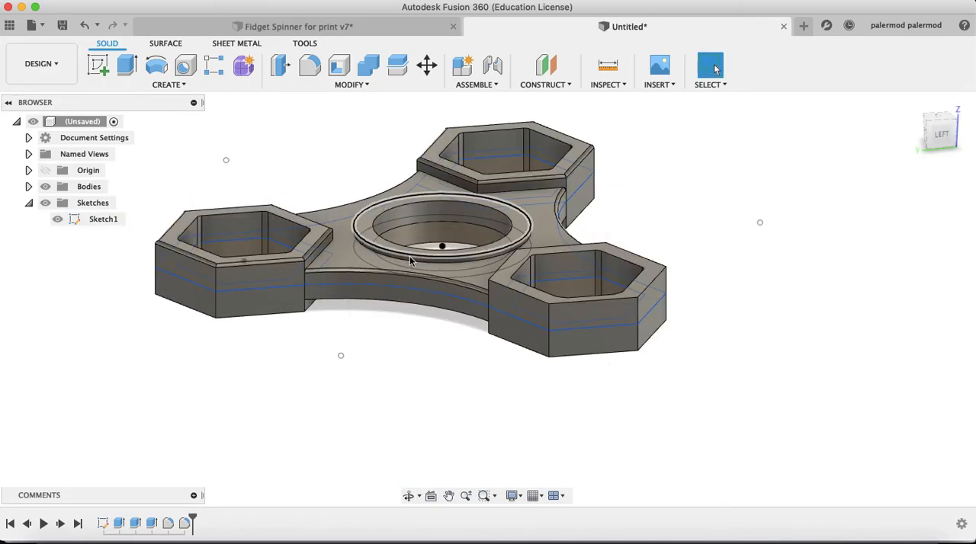
scroll(410, 261, "up", 5)
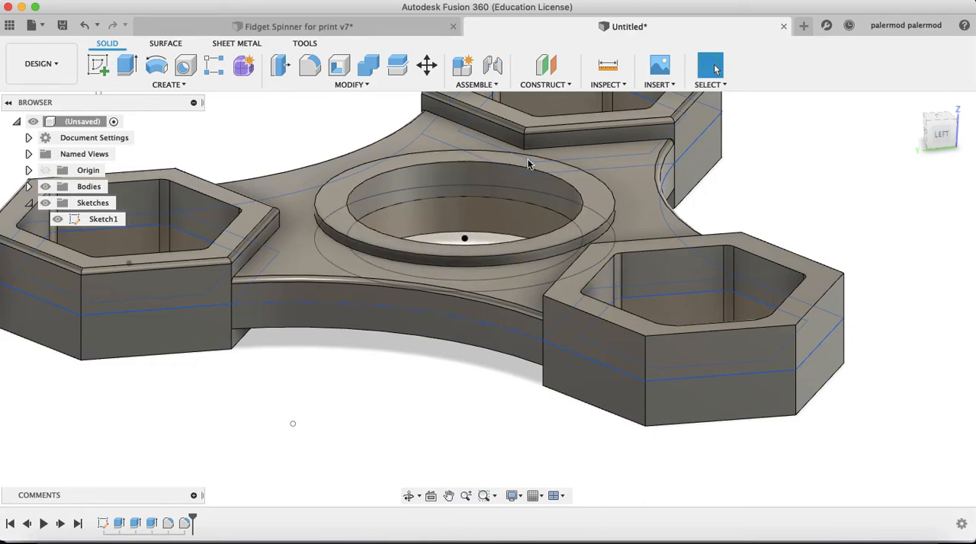
key("f")
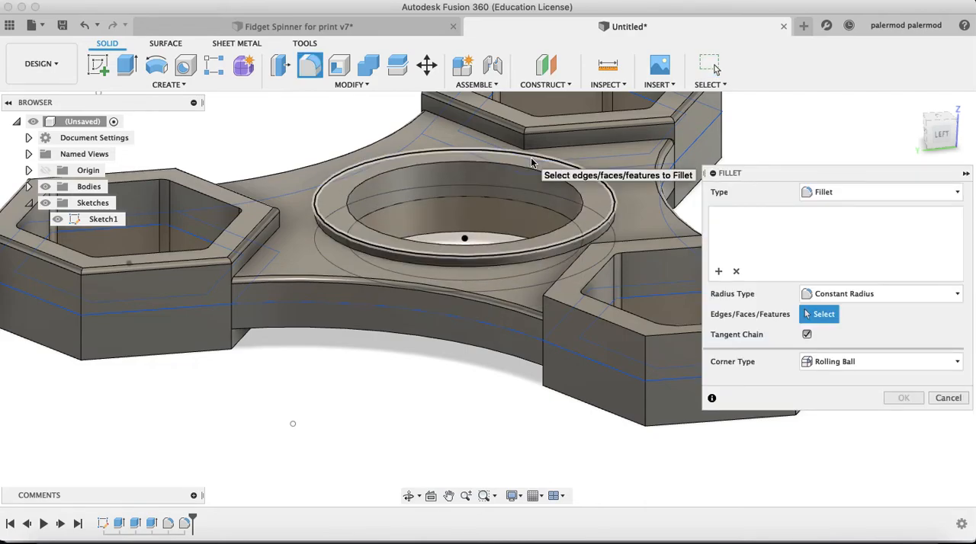
left_click(532, 162)
left_click(840, 215)
left_click_drag(852, 217, 826, 212)
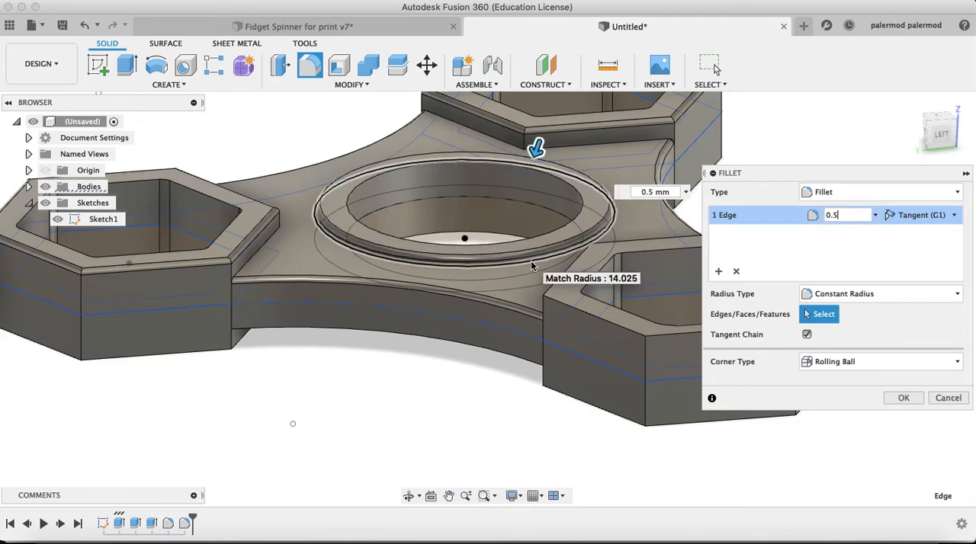
left_click(332, 245)
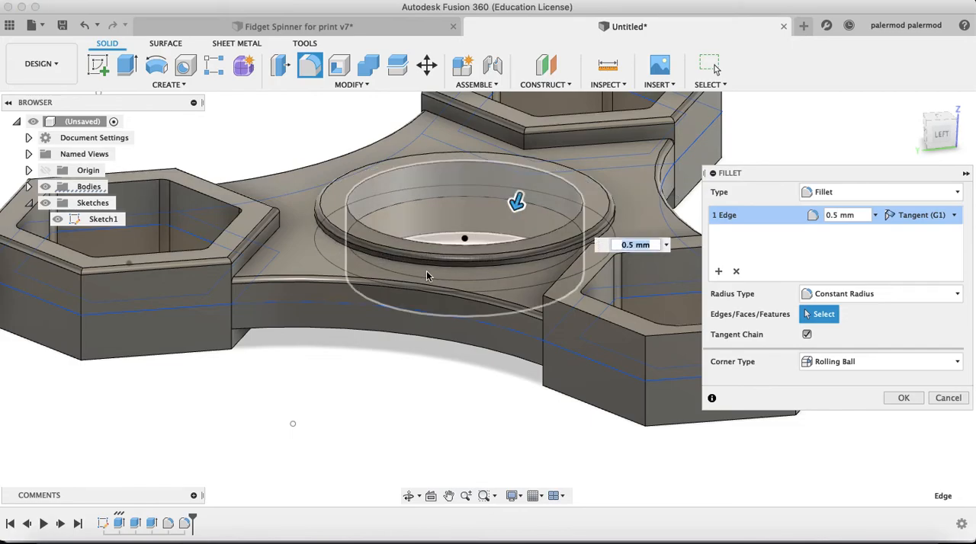
left_click(905, 397)
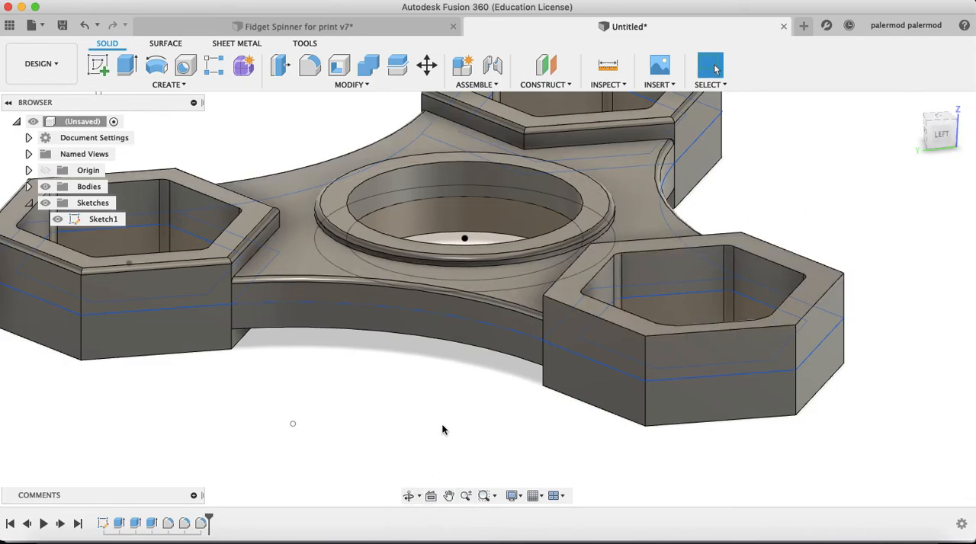
Review the whole filleted spinner from an angled view above its left side
left_click(410, 496)
mouse_move(429, 468)
left_mouse_down()
mouse_move(438, 420)
mouse_move(434, 461)
left_mouse_up()
scroll(459, 362, "down", 3)
middle_click_drag(551, 335, 507, 369)
left_click_drag(943, 137, 919, 148)
scroll(515, 210, "down", 3)
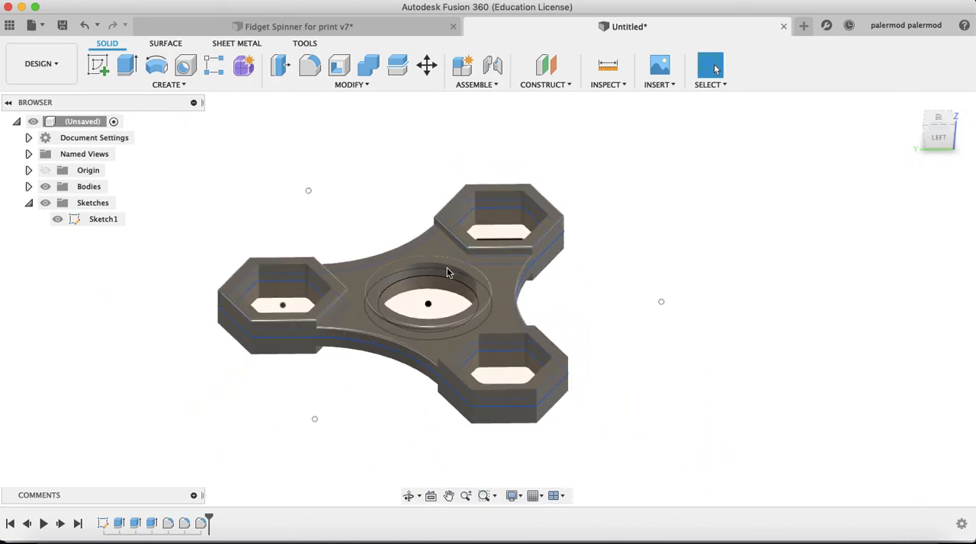